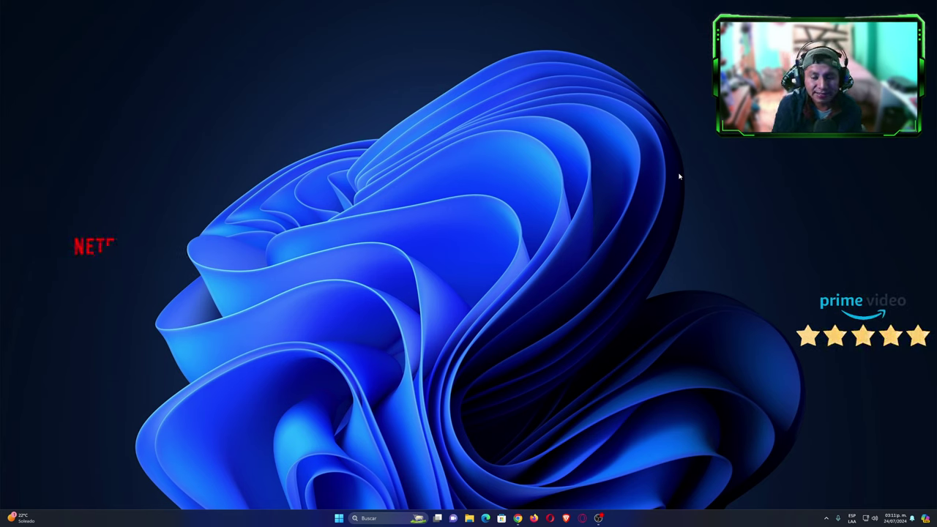
Open the ESET Smart Security Premium main window from the system tray's hidden icons.
left_click(826, 518)
left_click(812, 482)
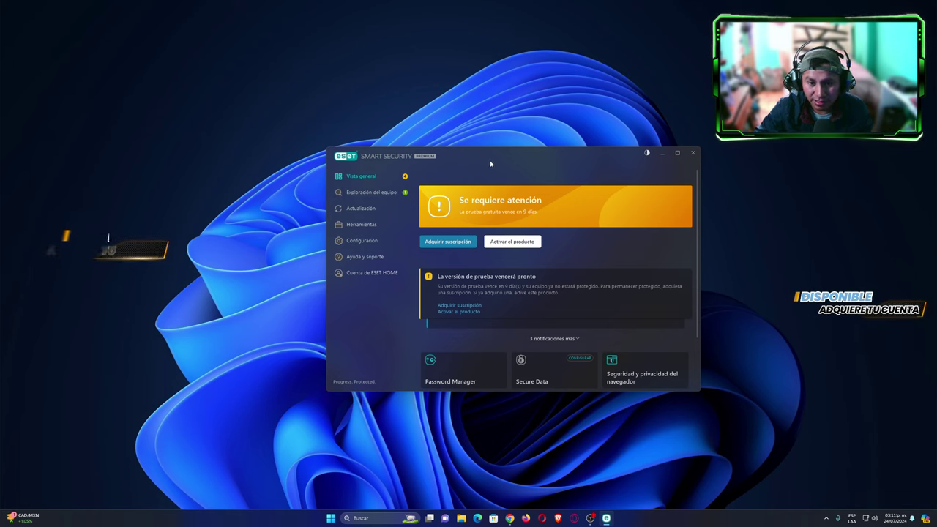
Choose 'Activar el producto' then 'Usar una clave de activación comprada' to show the key entry form.
left_click_drag(490, 161, 440, 137)
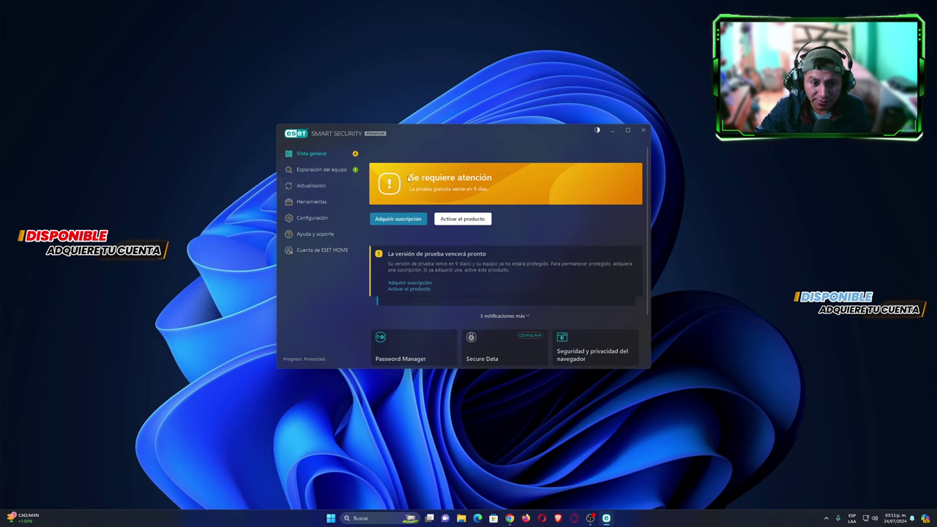
left_click(468, 220)
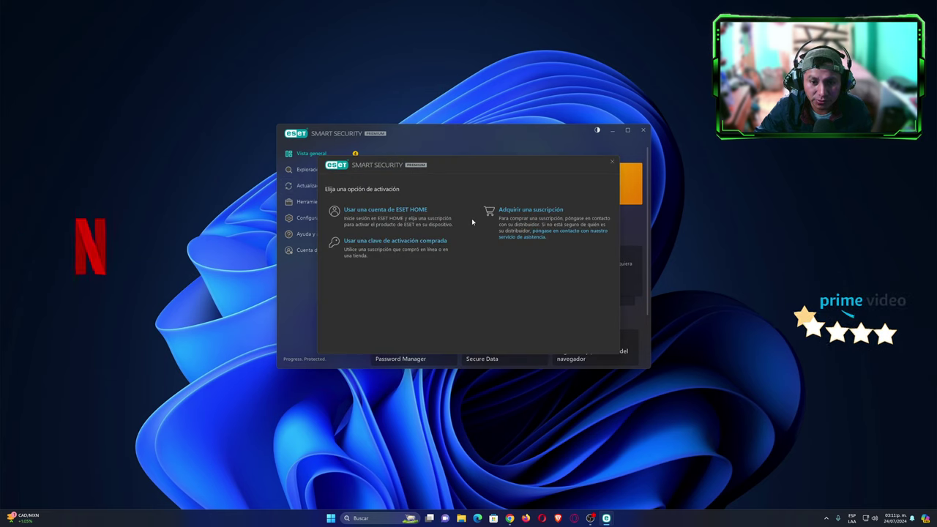
left_click(408, 243)
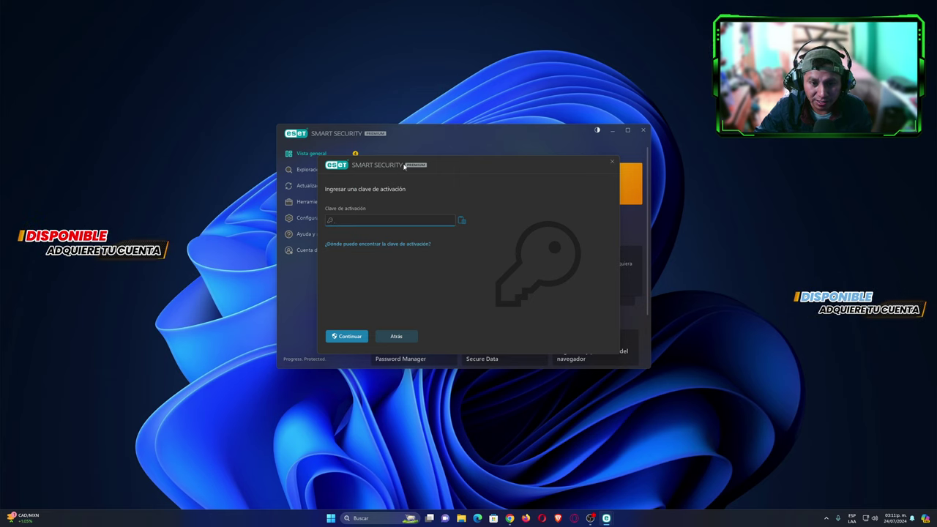
mouse_move(402, 166)
left_mouse_down()
mouse_move(416, 179)
mouse_move(411, 169)
left_mouse_up()
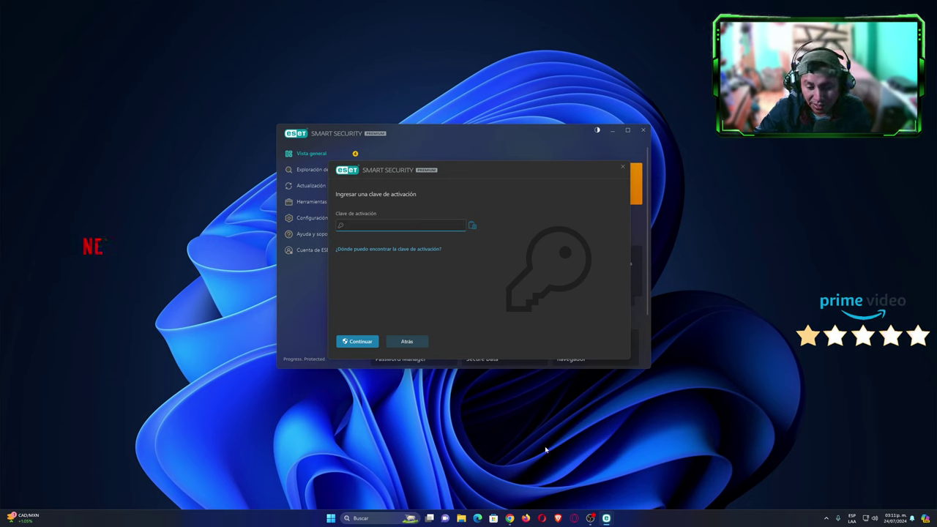
mouse_move(511, 520)
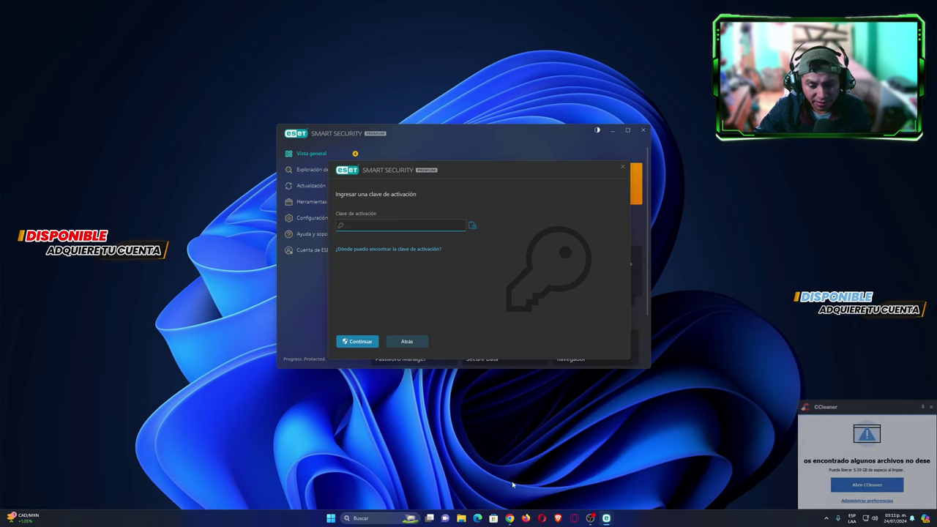
Search Google for 'eset home' in Chrome.
left_click(509, 518)
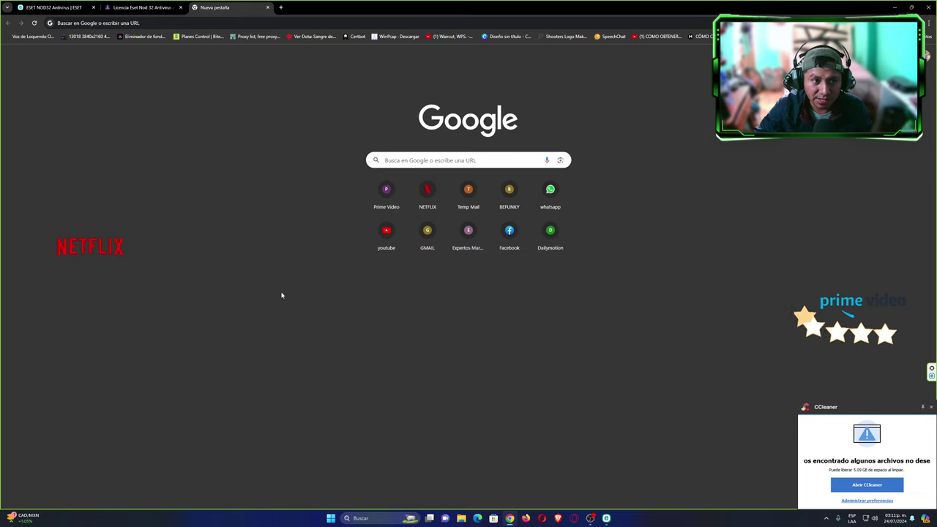
left_click(225, 23)
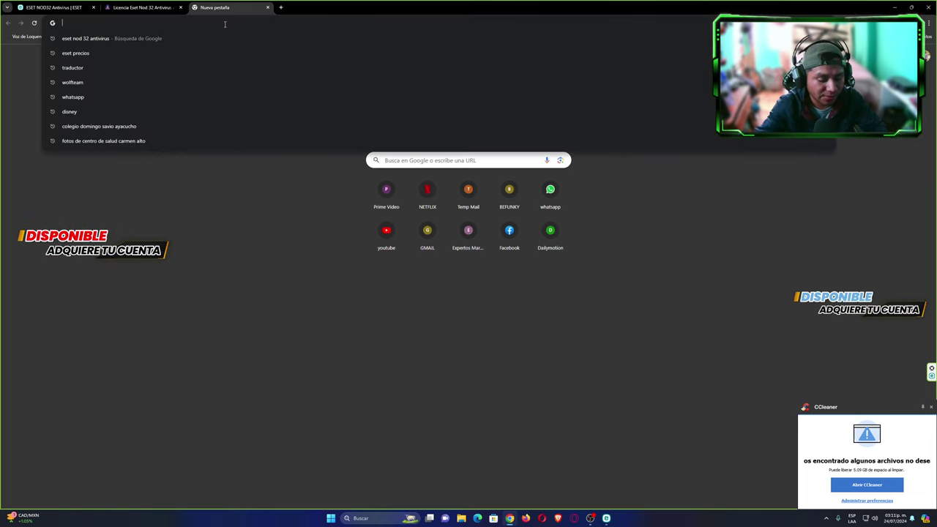
type("eset hom")
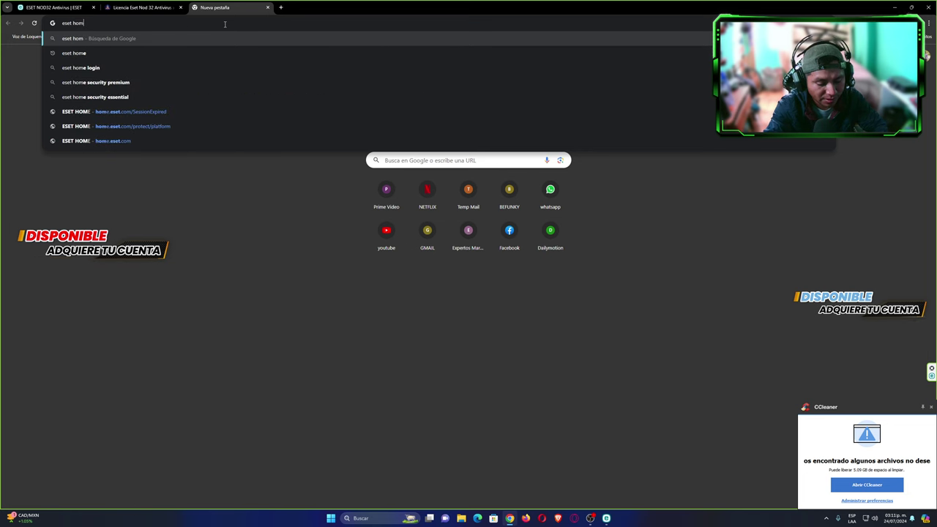
type("e")
key("Return")
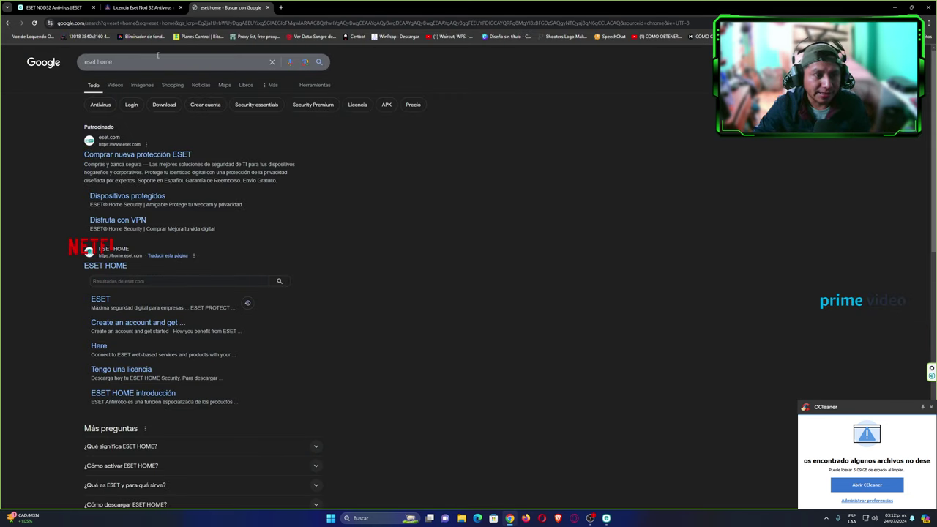
Open the ESET HOME sign-in page at login.eset.com from the search results.
left_click(122, 62)
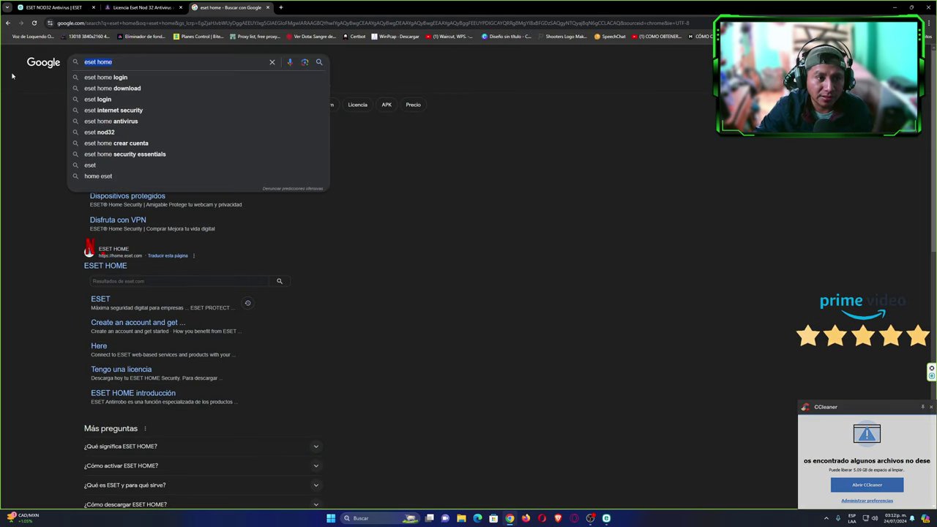
left_click(43, 134)
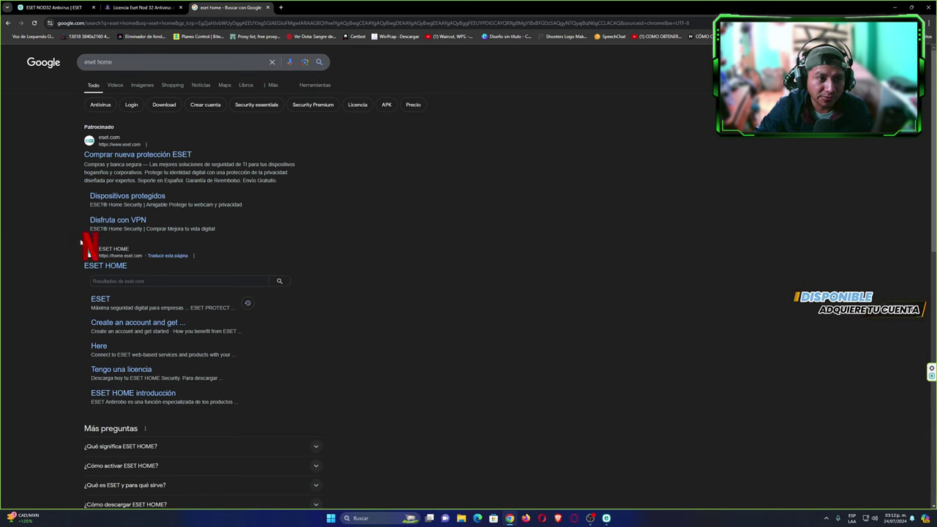
scroll(307, 234, "down", 1)
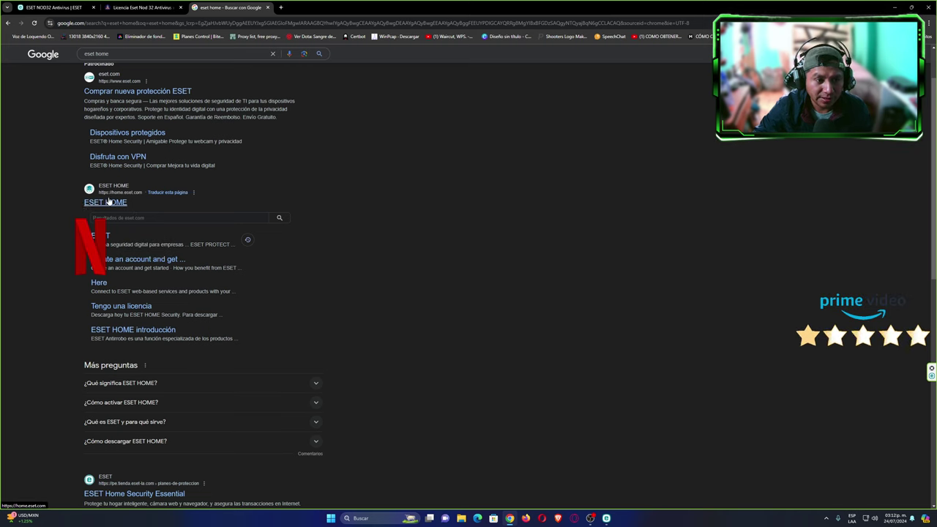
left_click(106, 204)
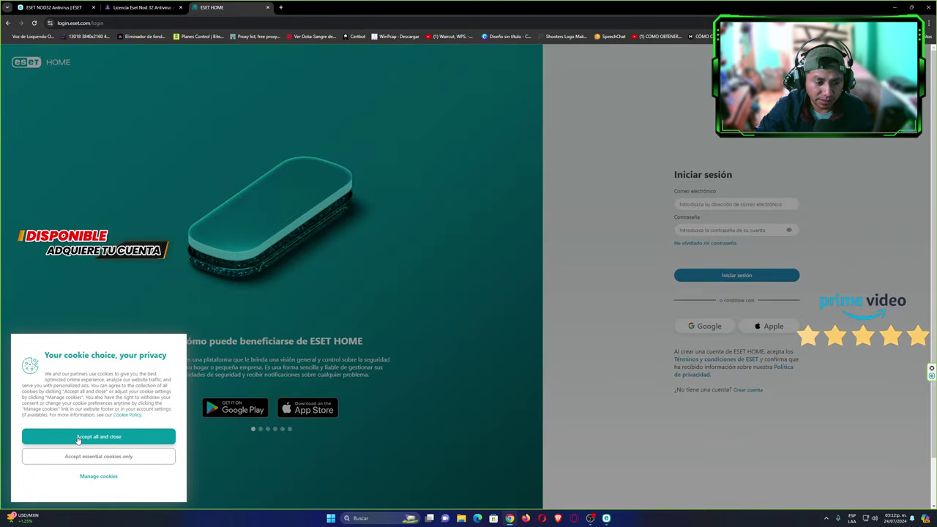
Accept all cookies on ESET HOME and restore Chrome to a smaller window.
left_click(115, 437)
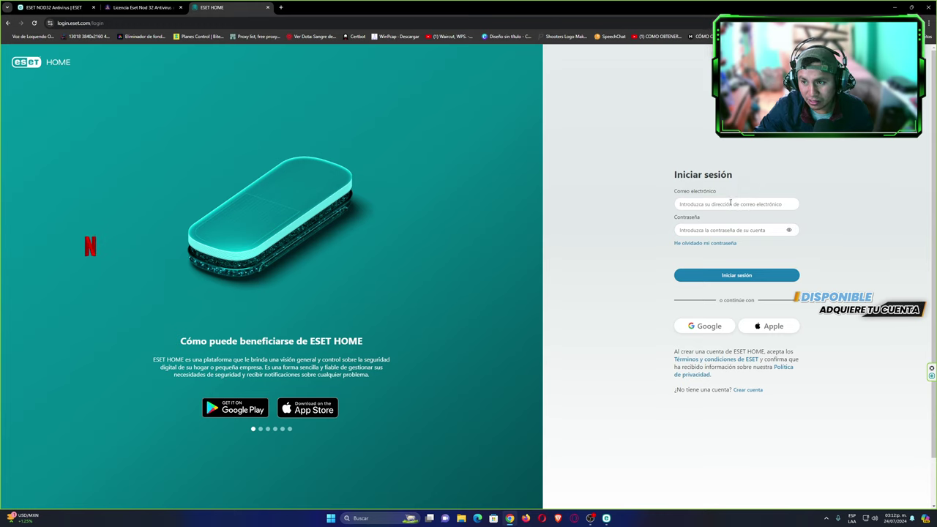
left_click(911, 8)
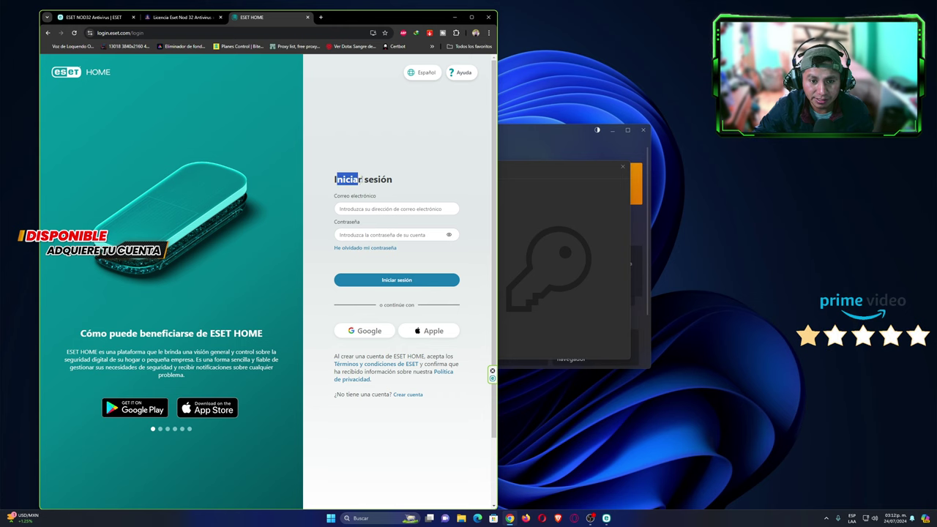
left_click(408, 179)
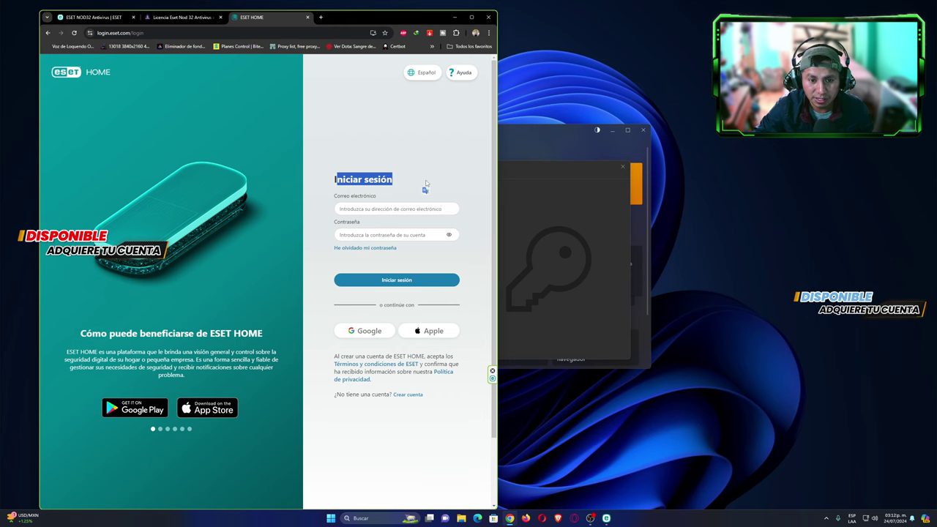
left_click_drag(426, 183, 445, 183)
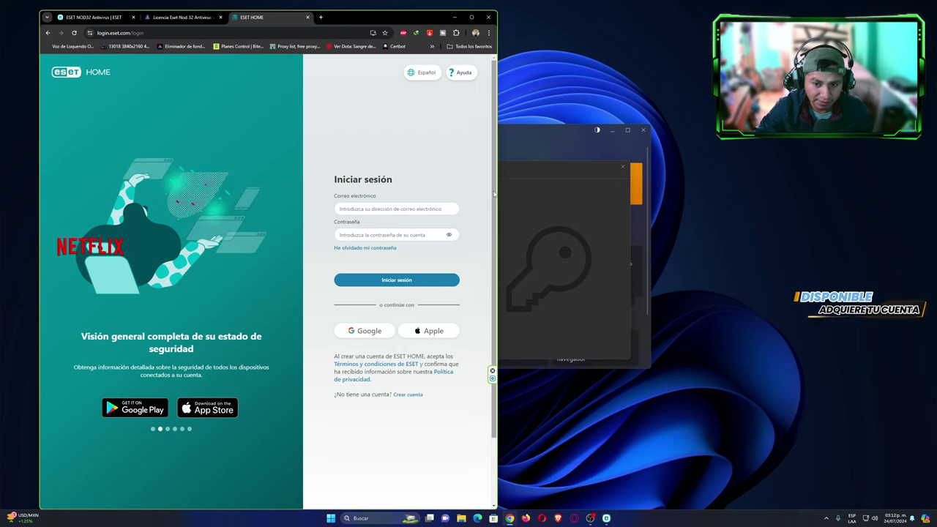
Switch from sign-in to the 'Crear cuenta' registration form.
scroll(352, 319, "down", 2)
left_click_drag(334, 326, 391, 325)
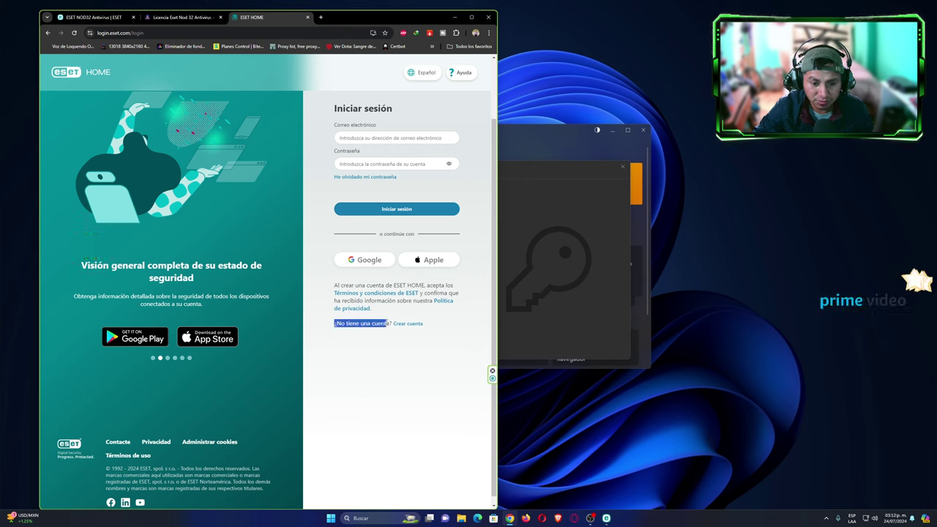
left_click(432, 328)
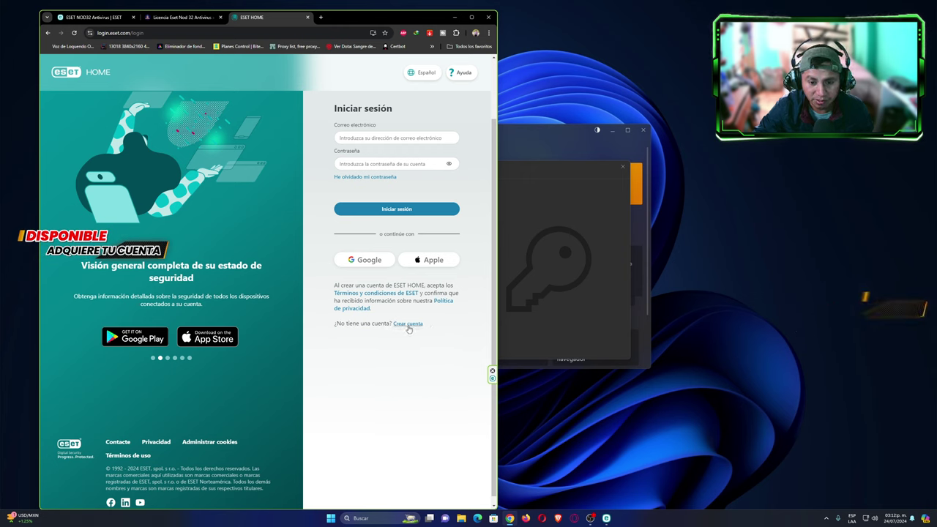
left_click(408, 325)
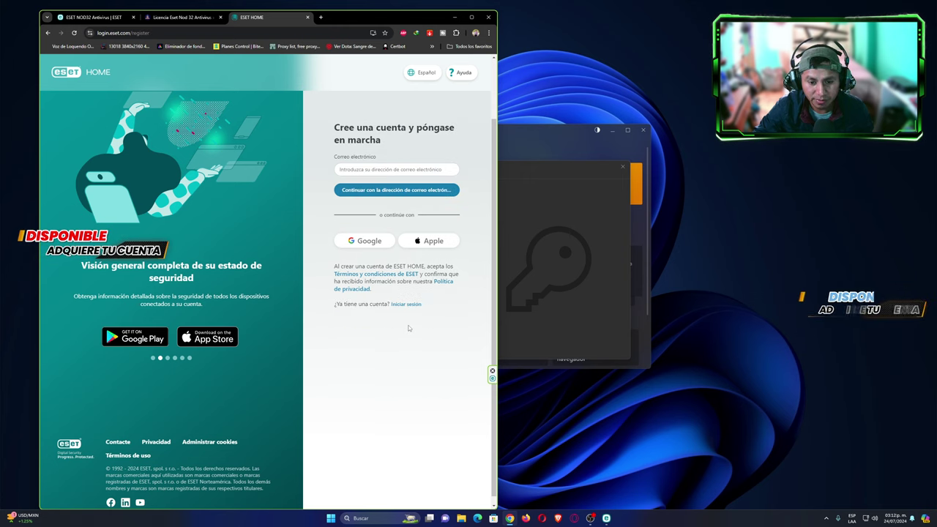
Dismiss the saved e-mail suggestions and open a new blank browser tab.
left_click(372, 169)
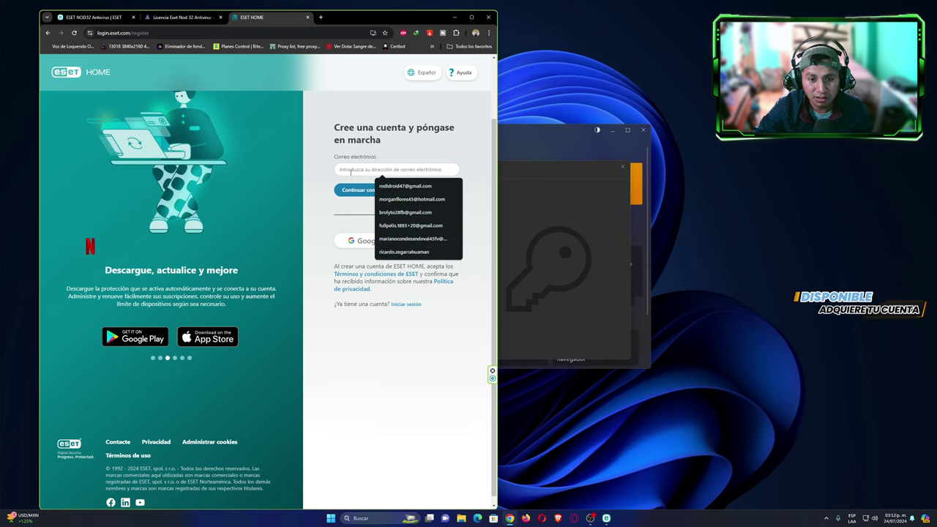
key("Escape")
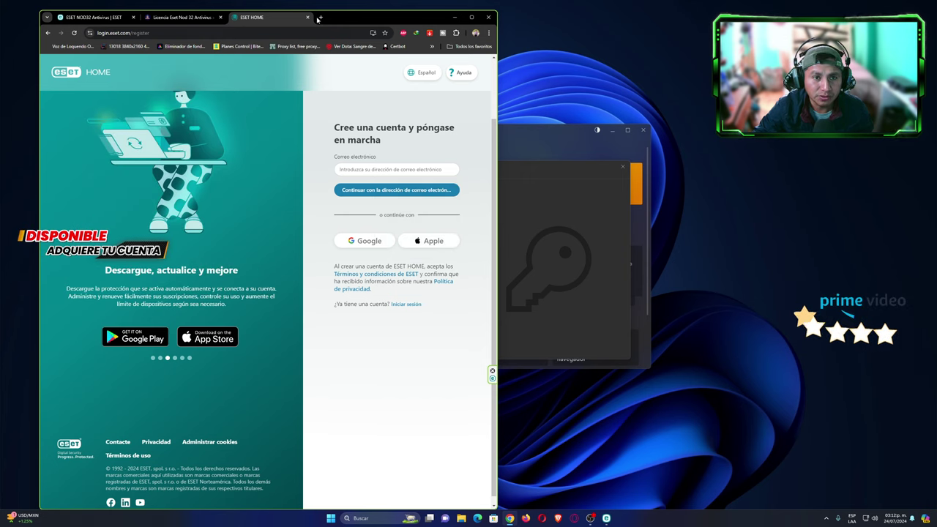
left_click(320, 18)
Search Google for 'tem mail' and open the Temp Mail site.
left_click(470, 17)
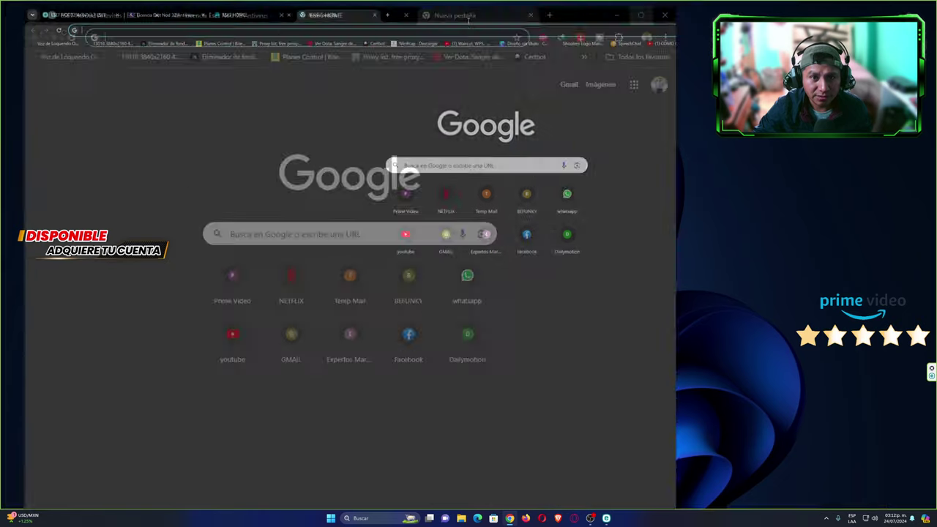
type("tem")
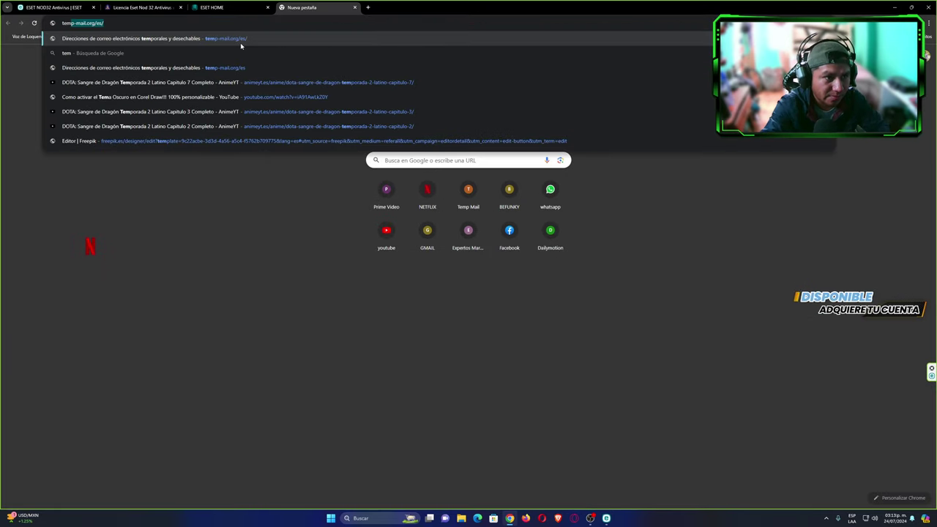
type(" mail")
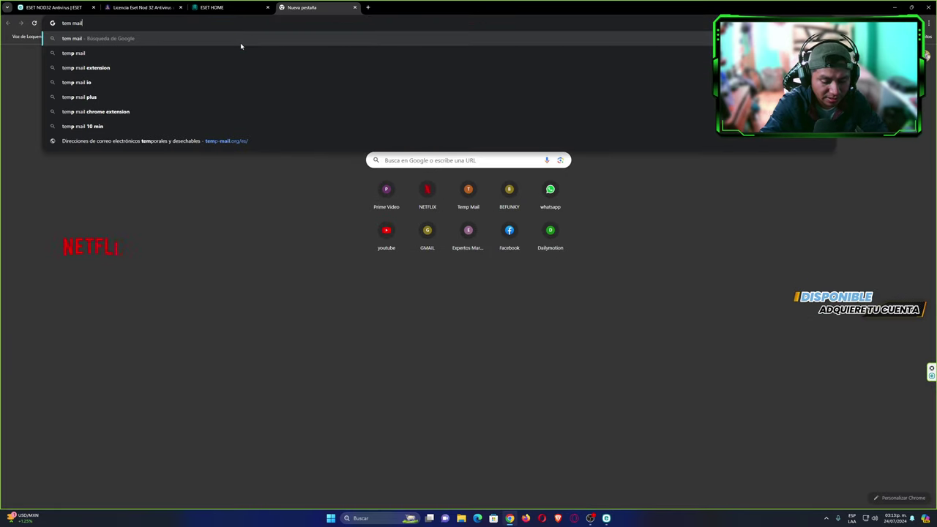
key("Return")
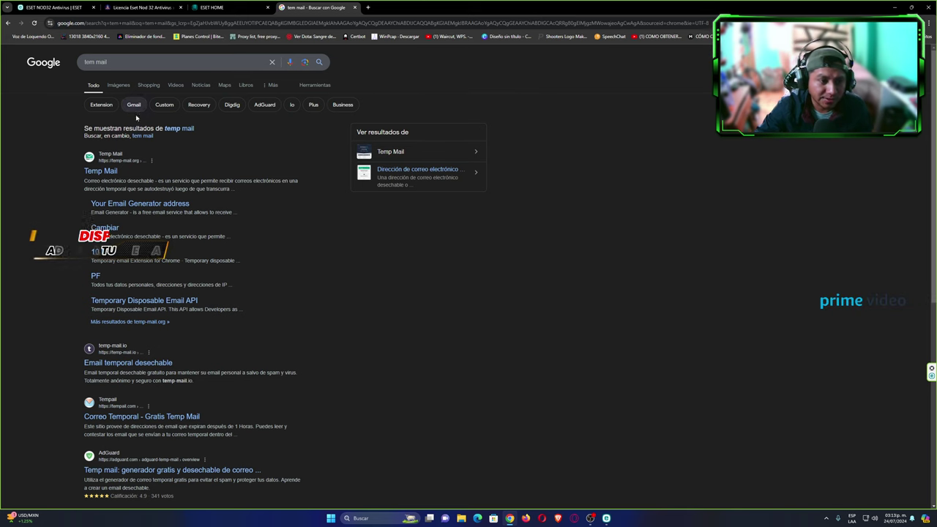
left_click(97, 173)
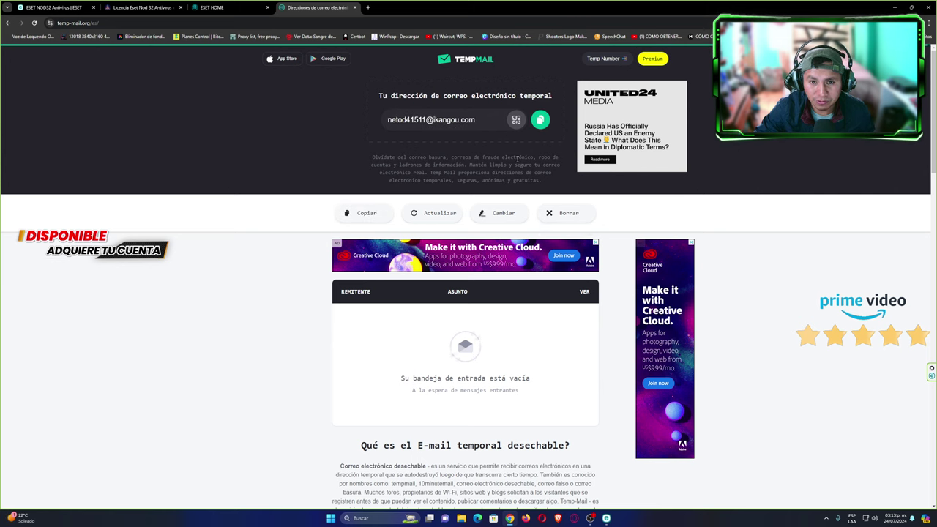
Copy the generated temporary e-mail address and return to the ESET HOME registration tab.
left_click_drag(388, 120, 478, 122)
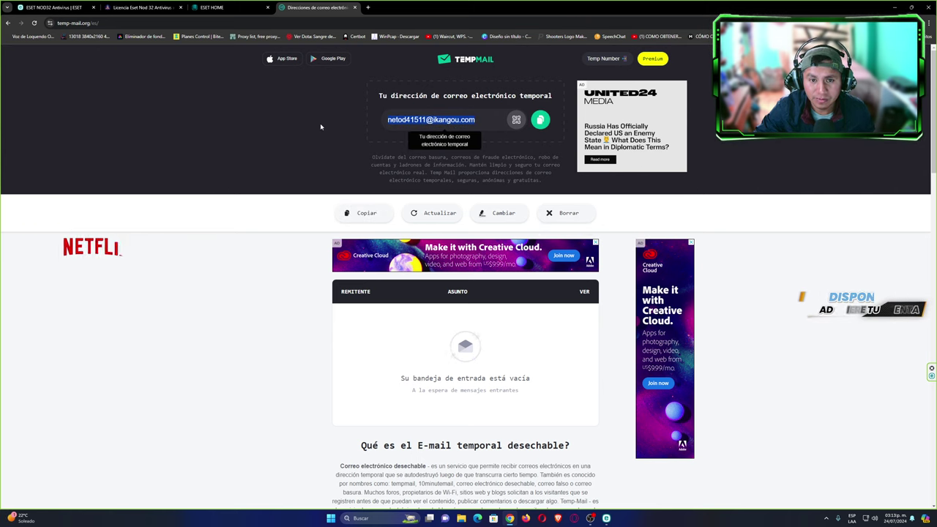
left_click(546, 123)
left_click(540, 121)
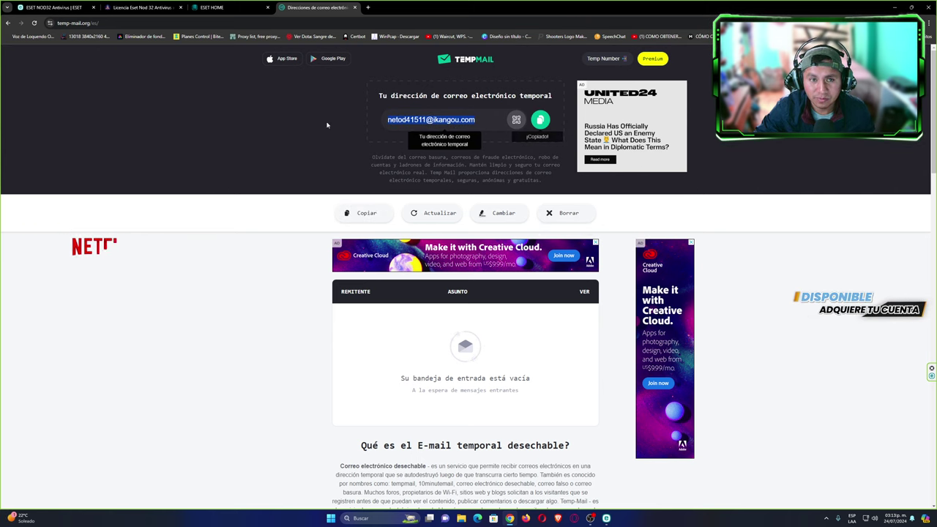
left_click(216, 9)
Paste the temporary e-mail address into the registration form and continue.
left_click(692, 184)
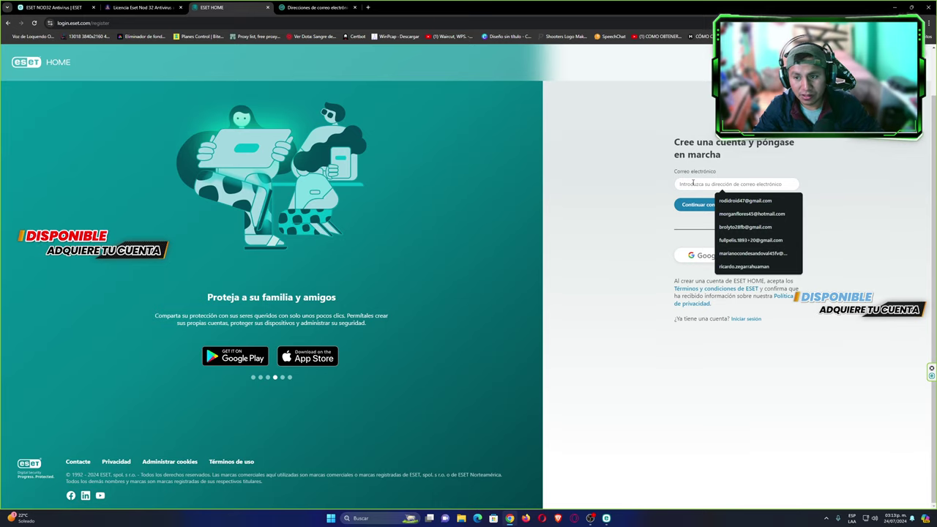
key("super+Down")
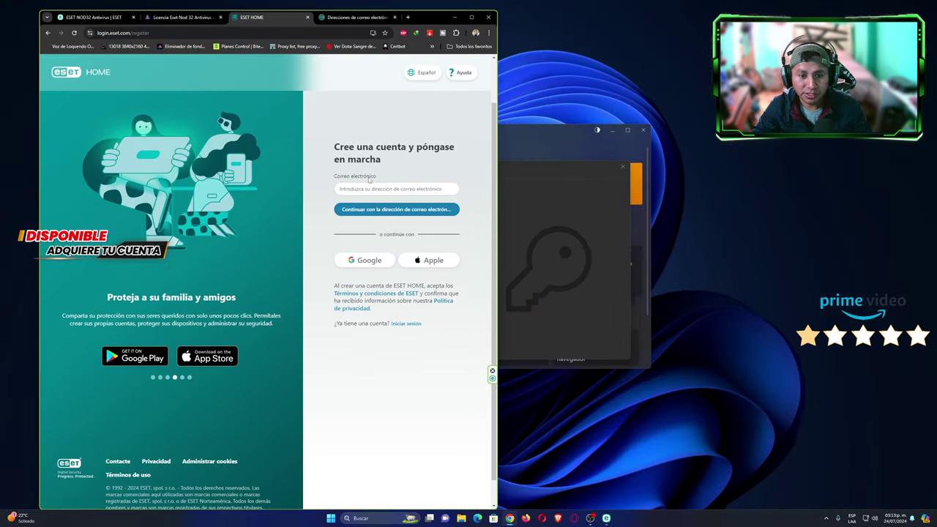
left_click_drag(498, 188, 531, 216)
left_click(392, 193)
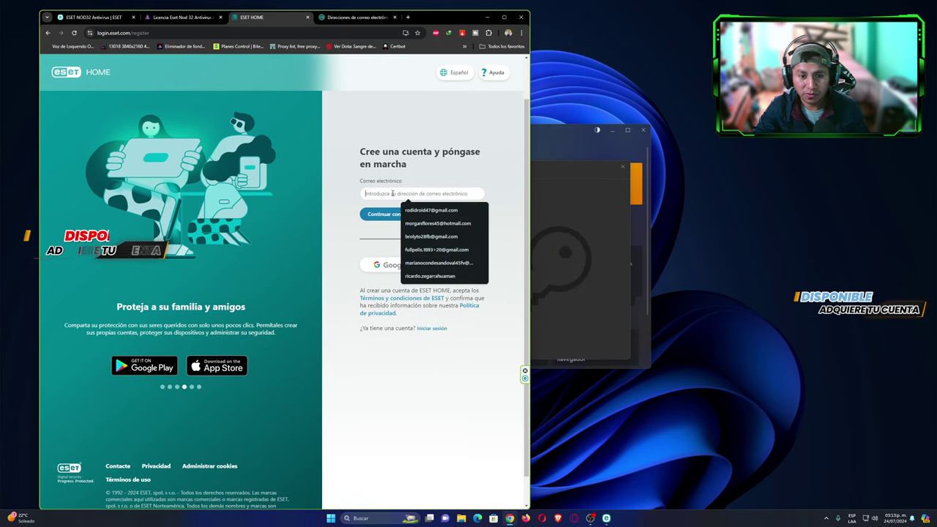
key("ctrl+v")
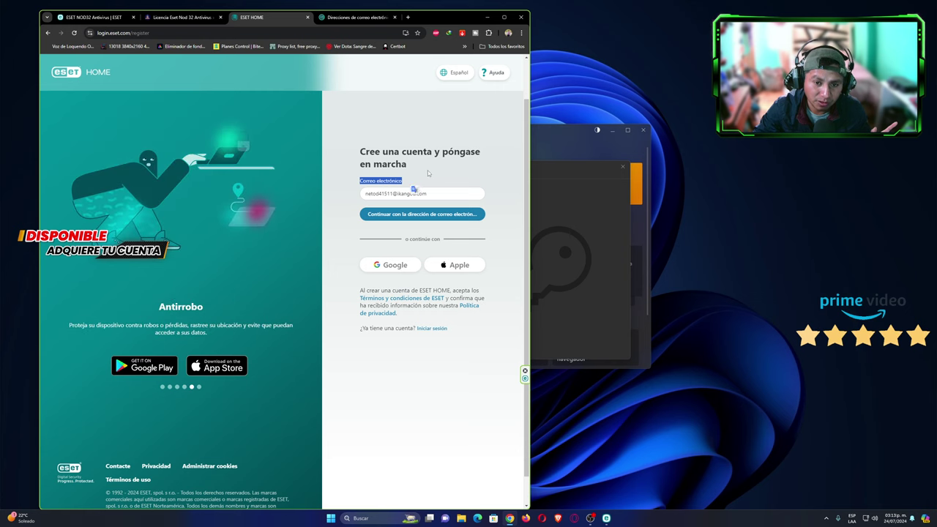
left_click(430, 193)
left_click(335, 194)
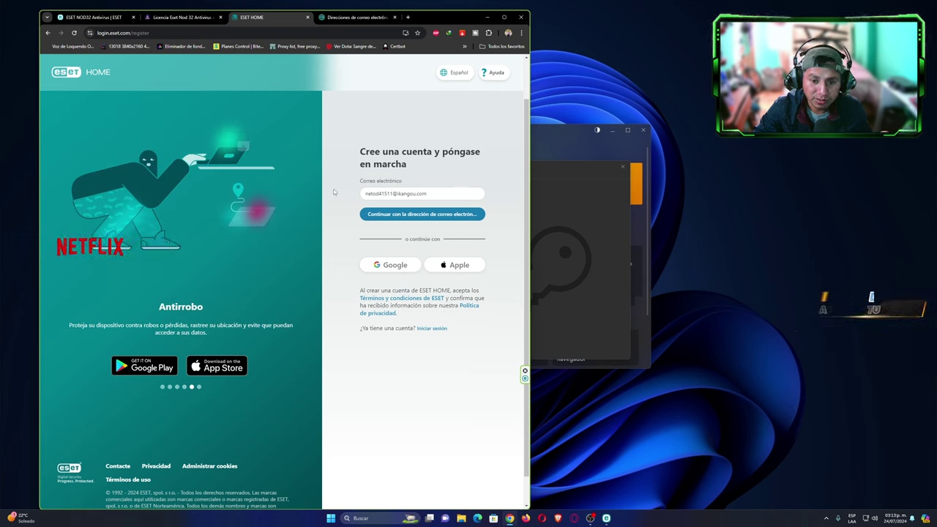
left_click(449, 215)
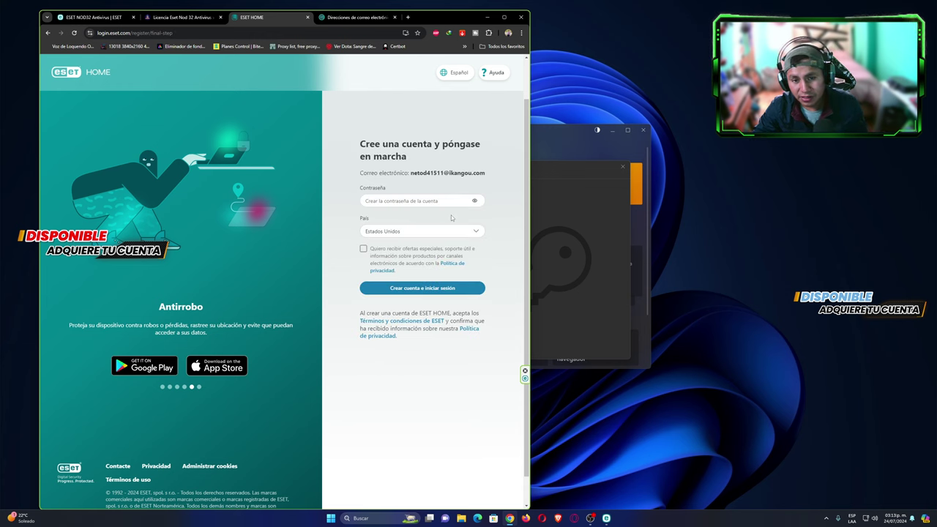
Enter an account password, choose Perú as country, and create the account.
left_click(386, 200)
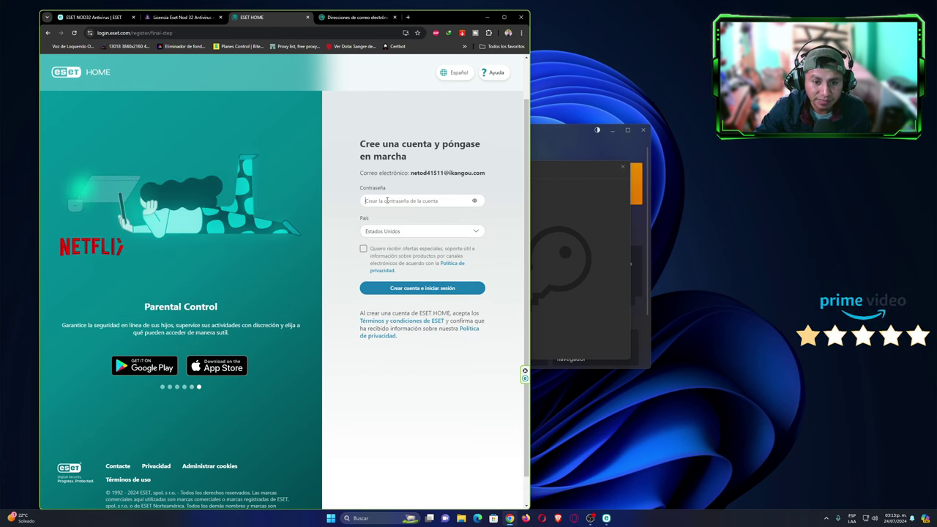
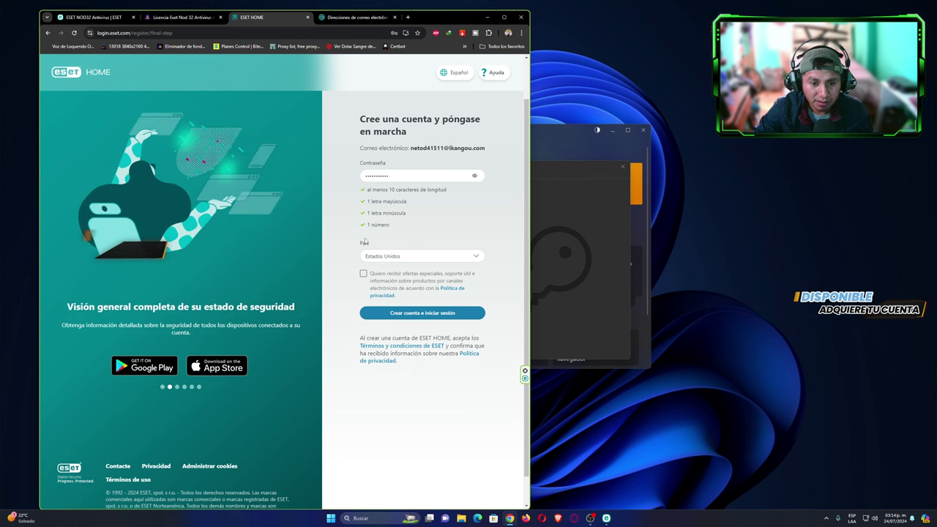
left_click(406, 256)
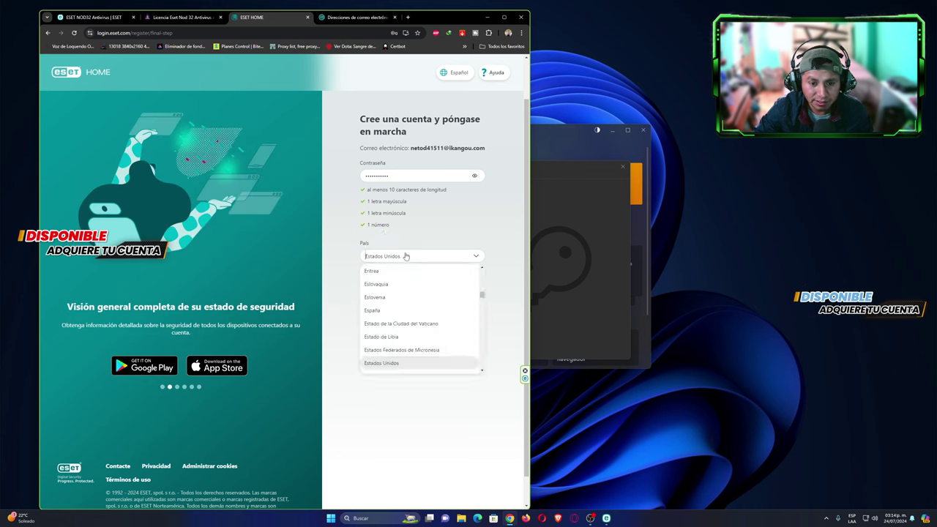
scroll(482, 295, "up", 8)
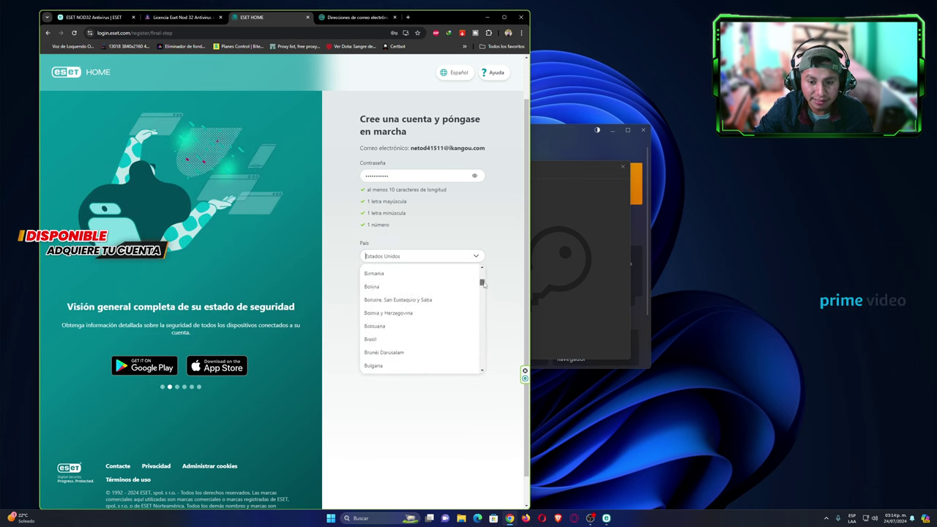
left_click_drag(483, 290, 480, 339)
left_click(388, 300)
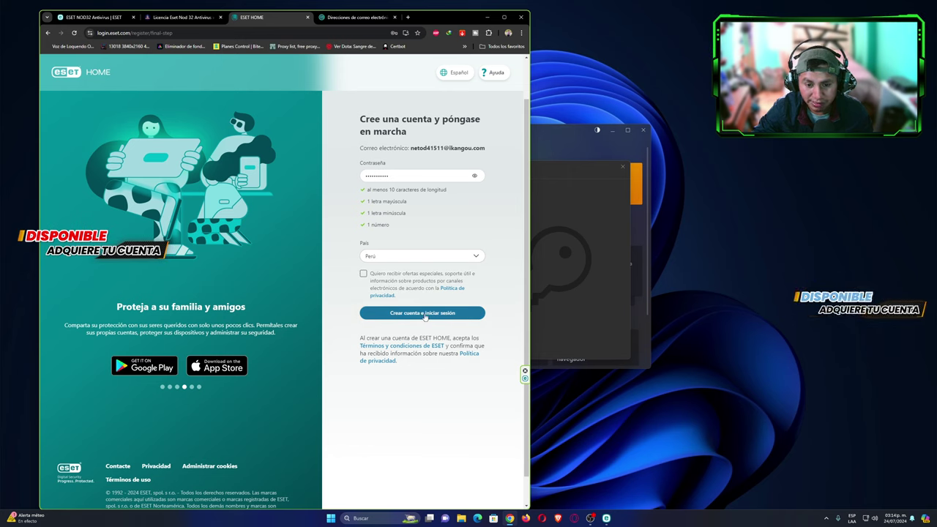
left_click(430, 314)
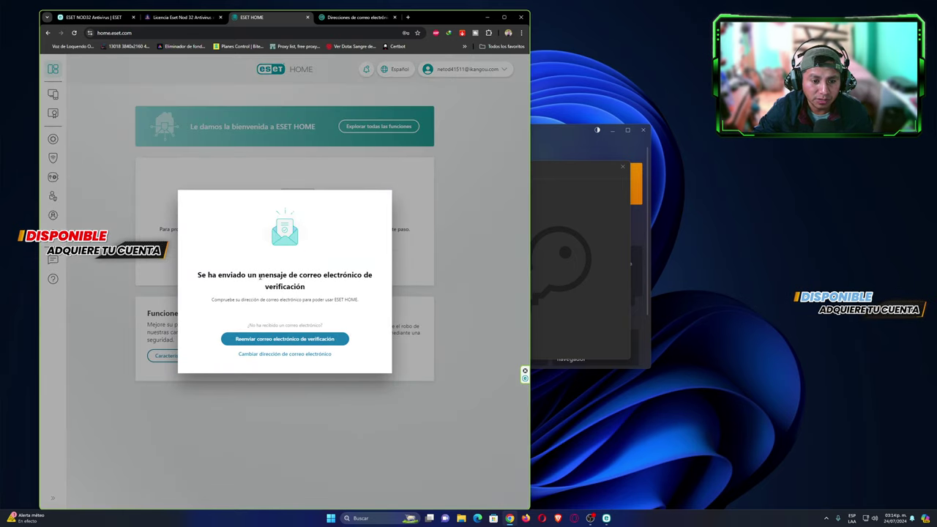
Open the 'Confirmación de la cuenta' e-mail in Temp Mail and click Confirmar registro.
left_click_drag(265, 287, 312, 288)
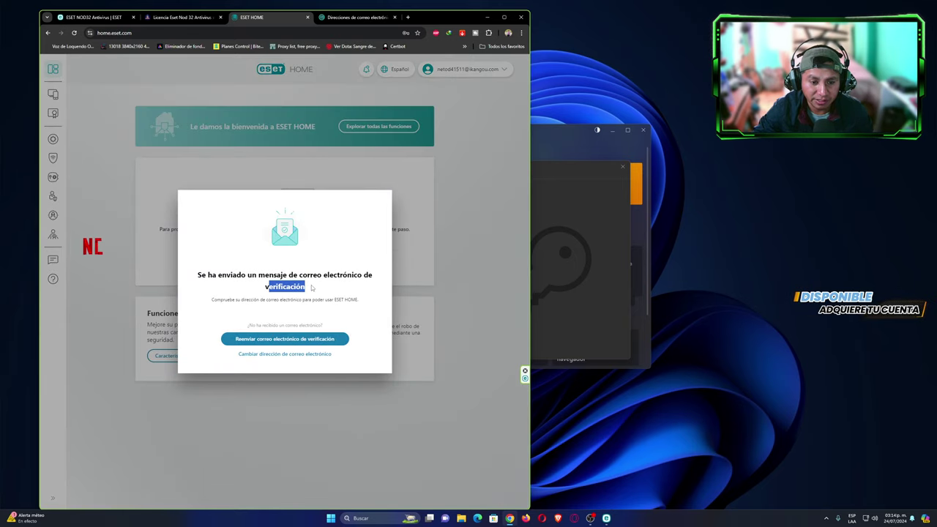
left_click(312, 288)
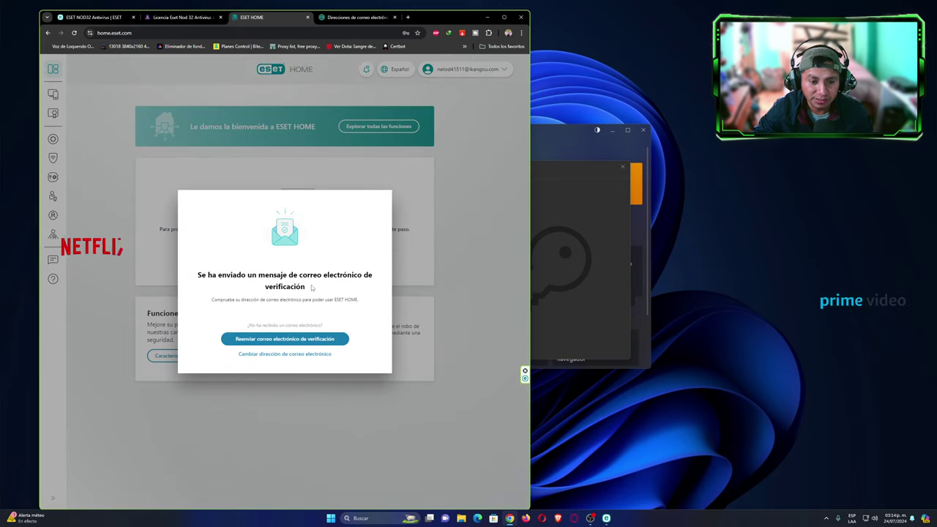
left_click(355, 17)
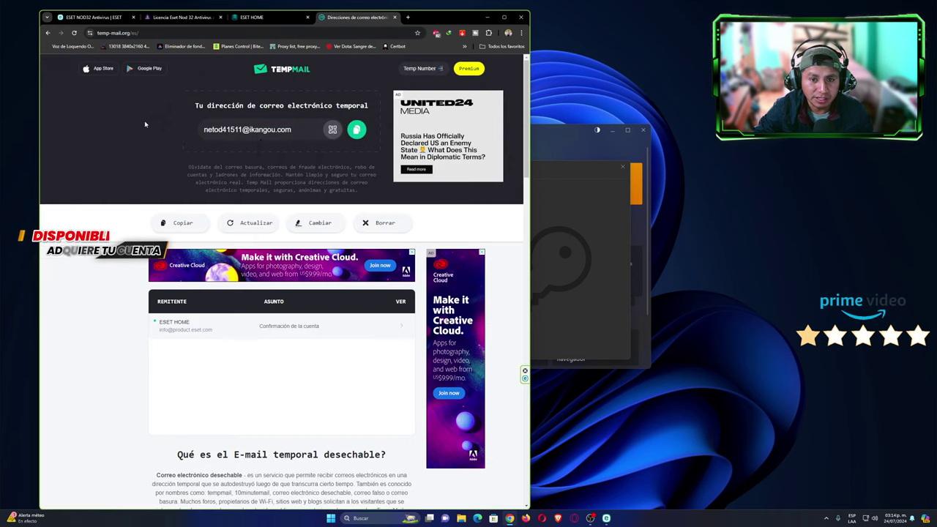
scroll(525, 96, "down", 1)
scroll(525, 96, "down", 2)
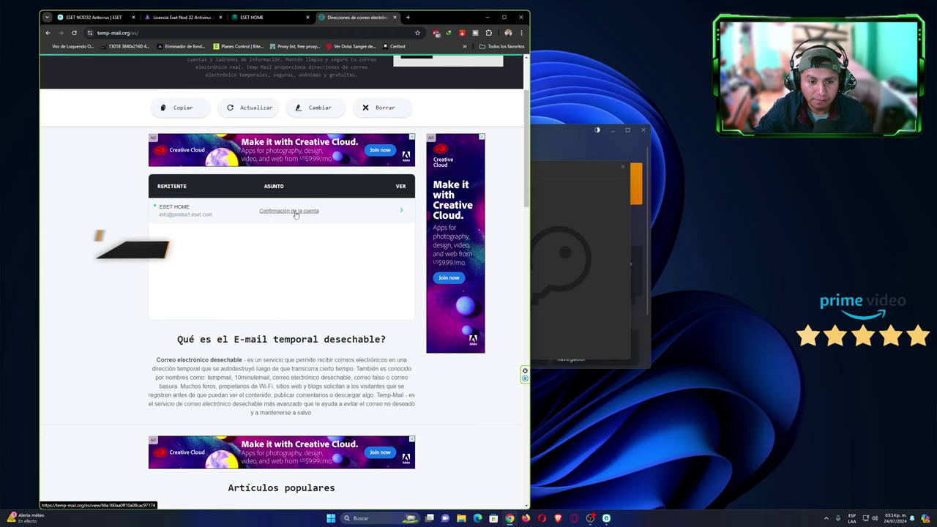
left_click(293, 213)
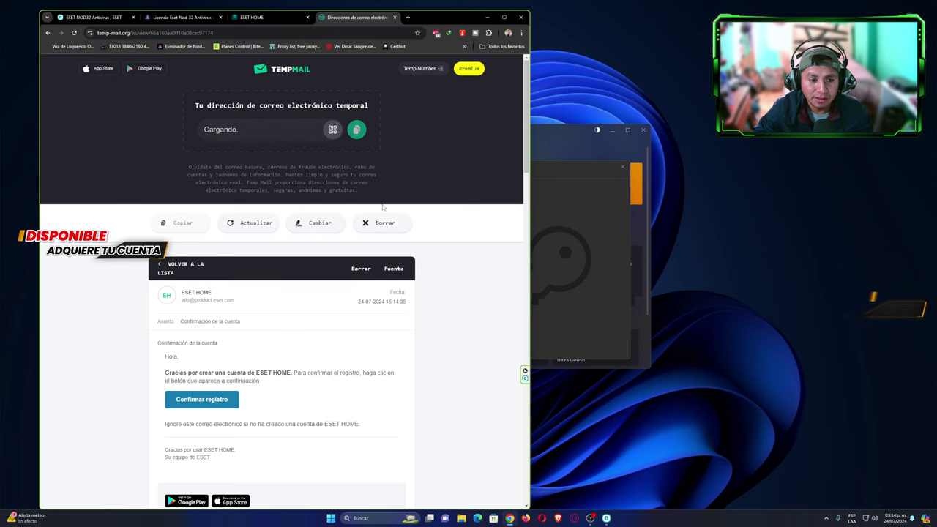
scroll(521, 175, "down", 2)
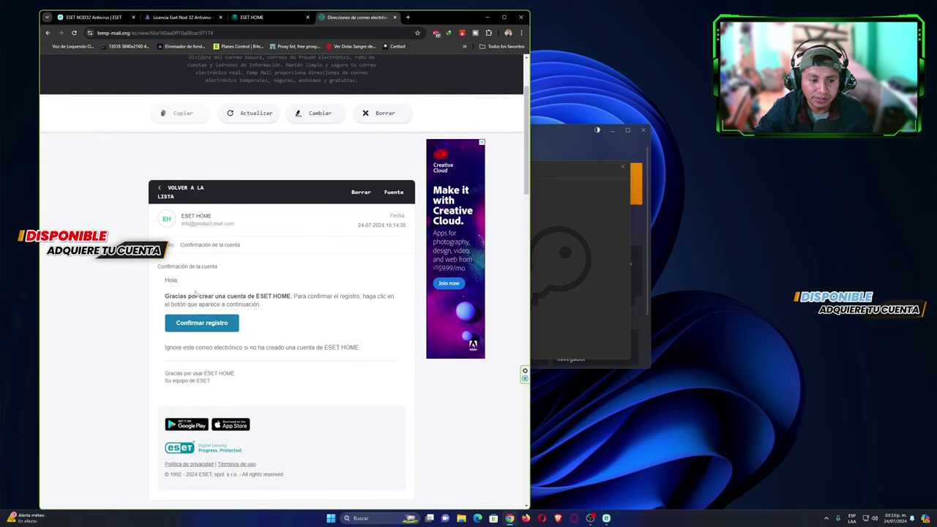
left_click(213, 330)
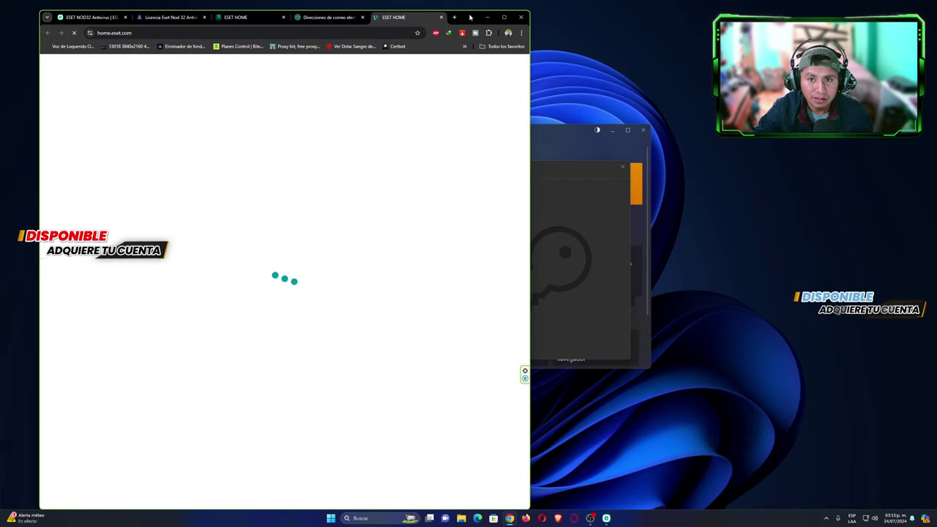
Choose the free protection trial under Empezar and proceed.
left_click_drag(478, 16, 526, 19)
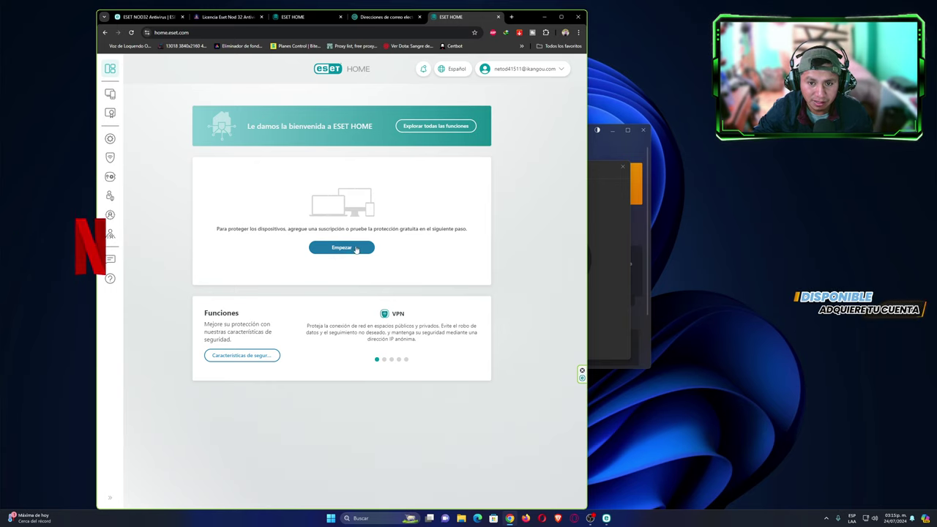
left_click(341, 249)
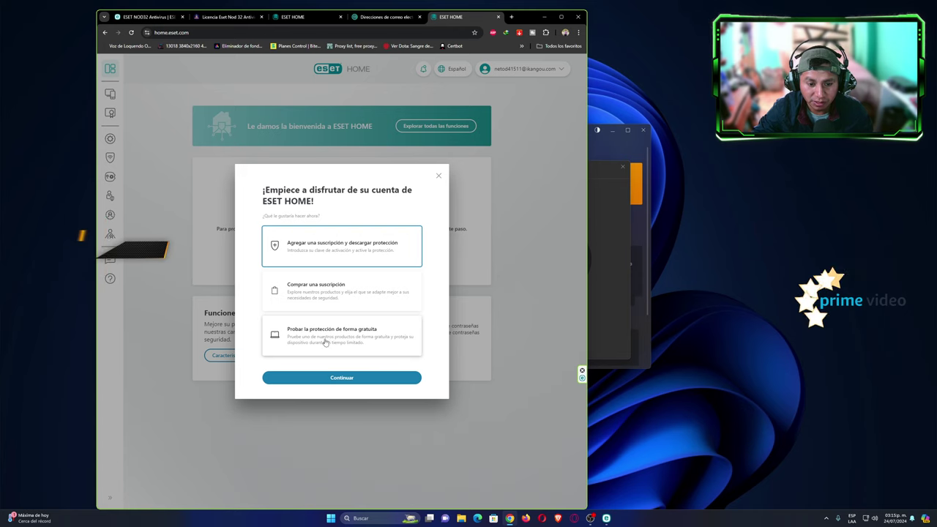
left_click(326, 337)
left_click(342, 378)
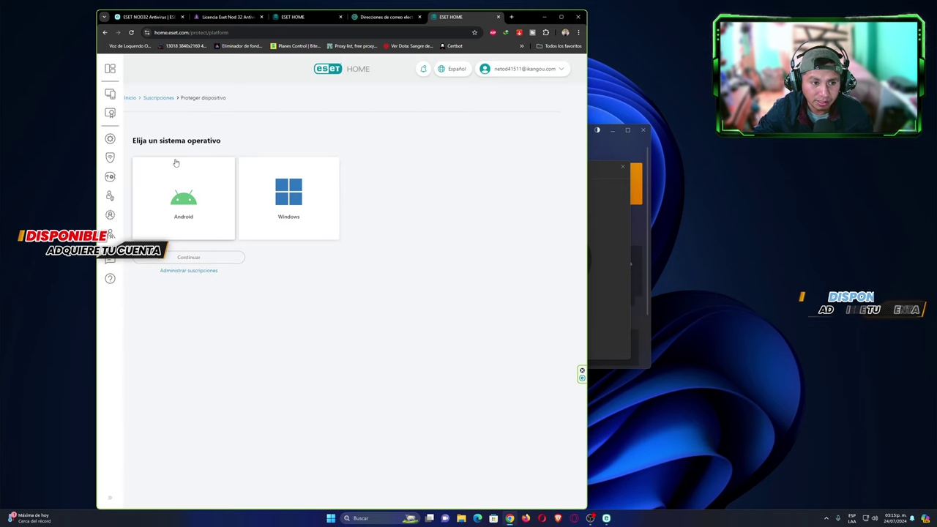
Select Windows as the operating system and continue to the download page.
left_click(224, 143)
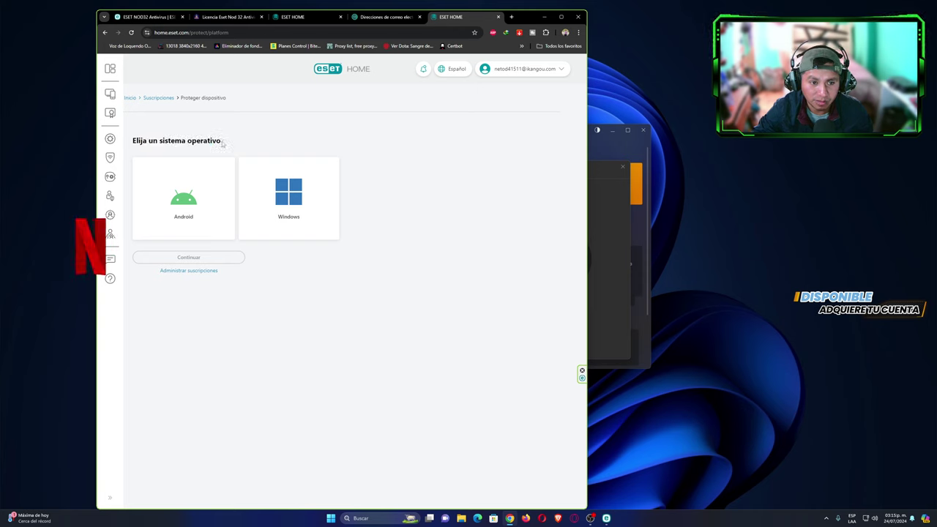
left_click_drag(223, 144, 156, 142)
left_click(217, 152)
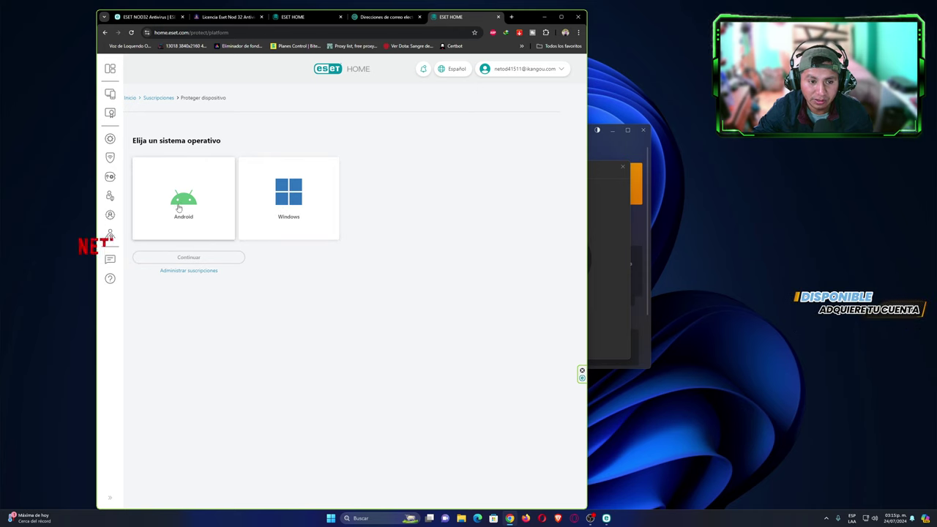
left_click(290, 204)
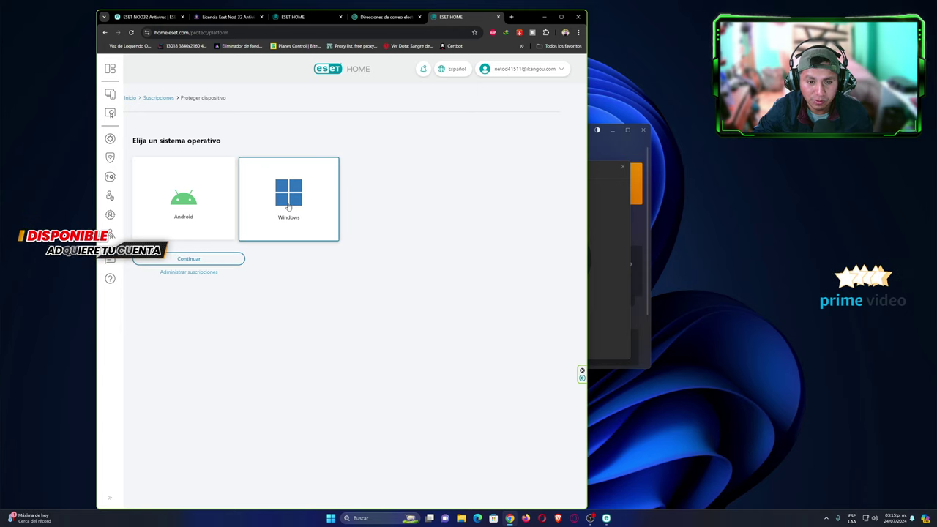
left_click(196, 260)
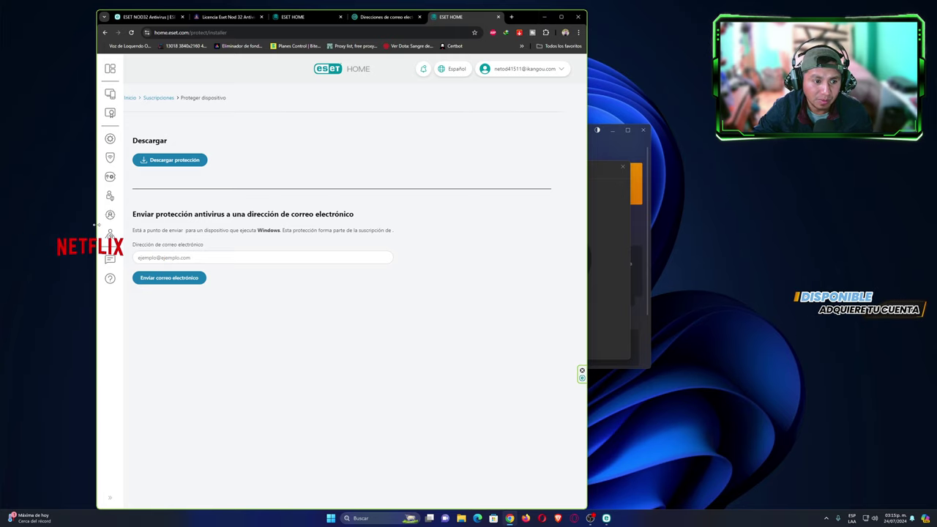
Return to Inicio and rerun the free Windows protection trial setup.
left_click_drag(96, 218, 52, 218)
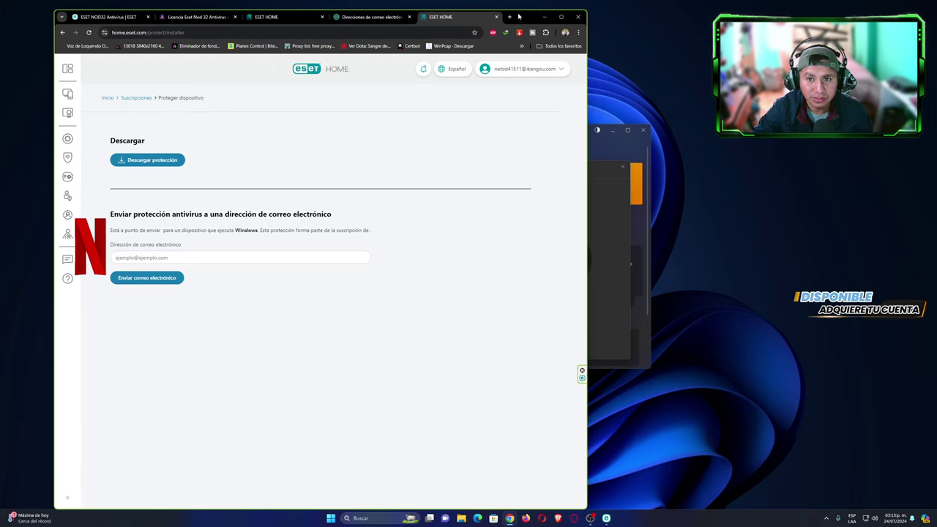
left_click_drag(520, 16, 650, 22)
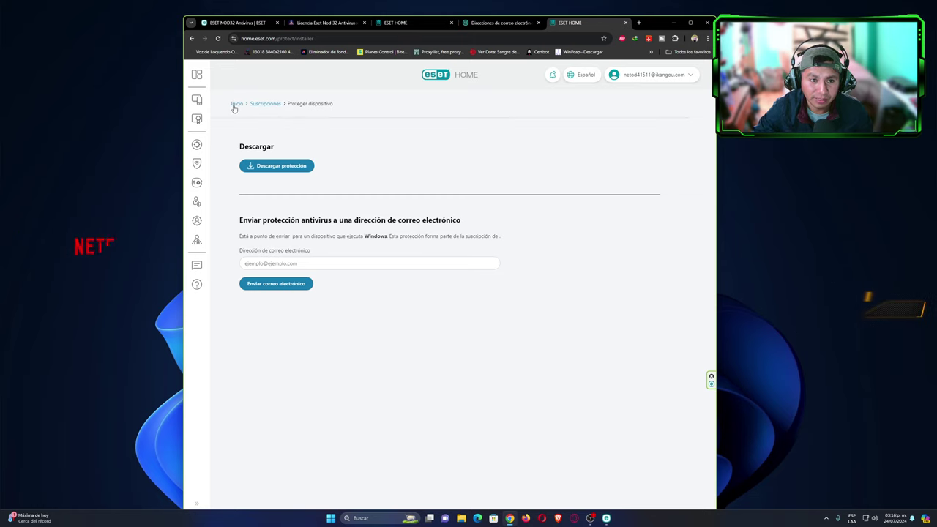
left_click(236, 104)
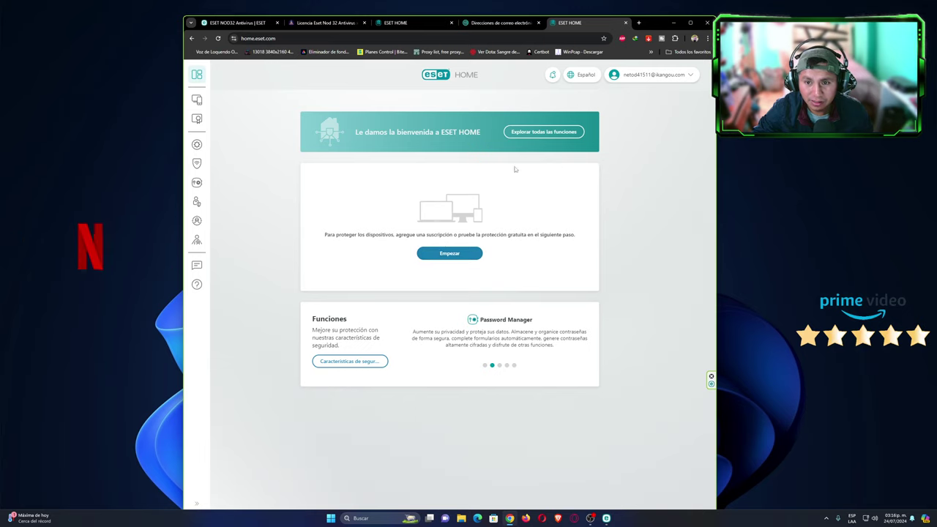
left_click(449, 252)
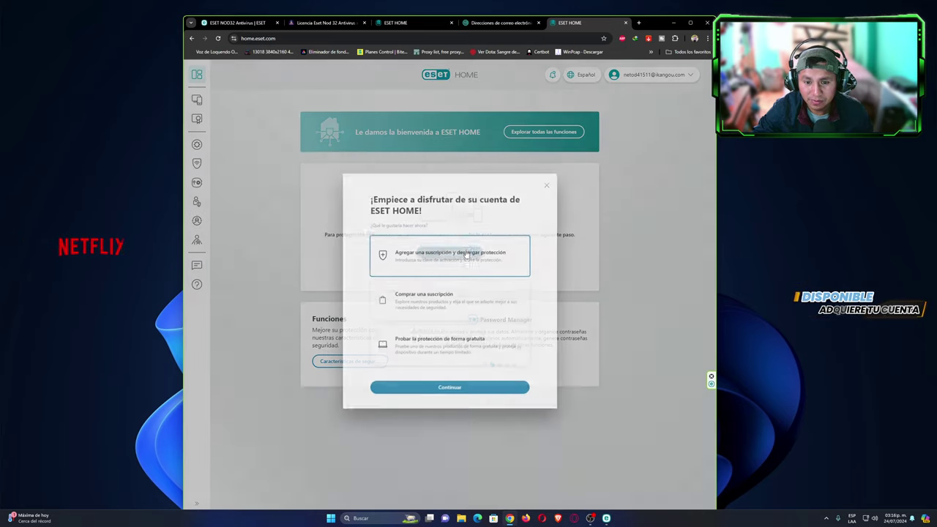
left_click(450, 336)
left_click(446, 388)
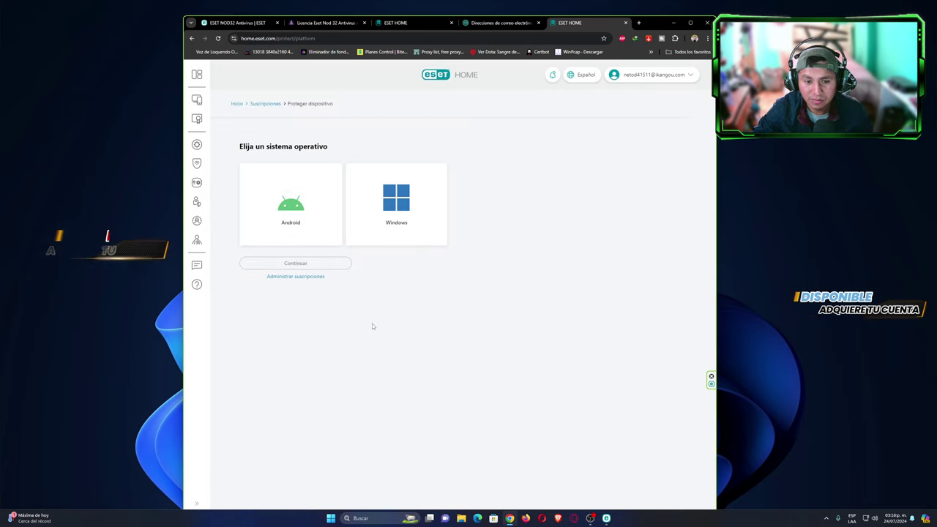
left_click(415, 224)
left_click(308, 267)
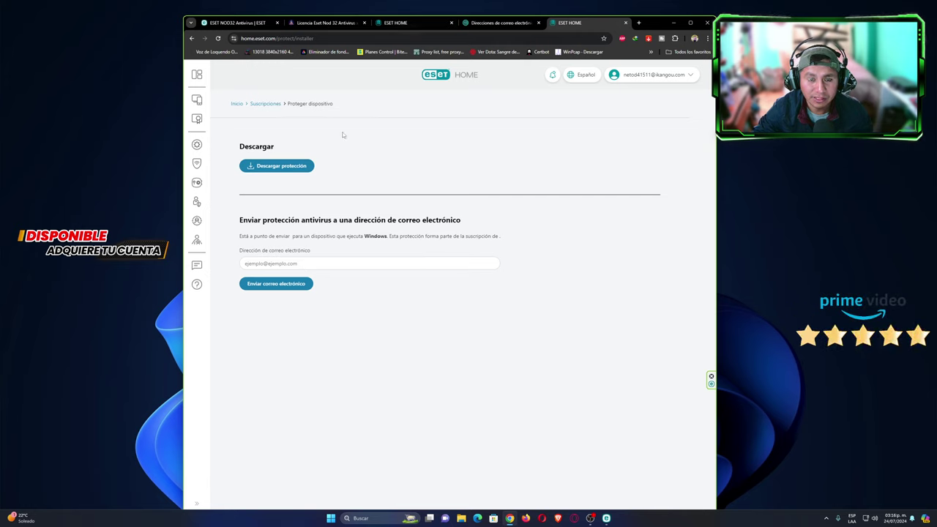
Copy the temporary address from Temp Mail and paste it into the send-by-e-mail field.
left_click(271, 264)
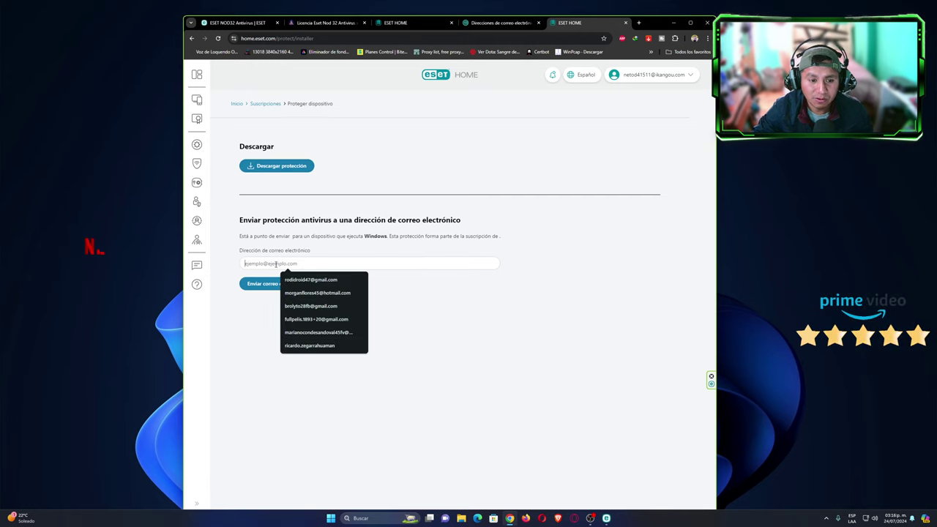
left_click(251, 220)
left_click(495, 21)
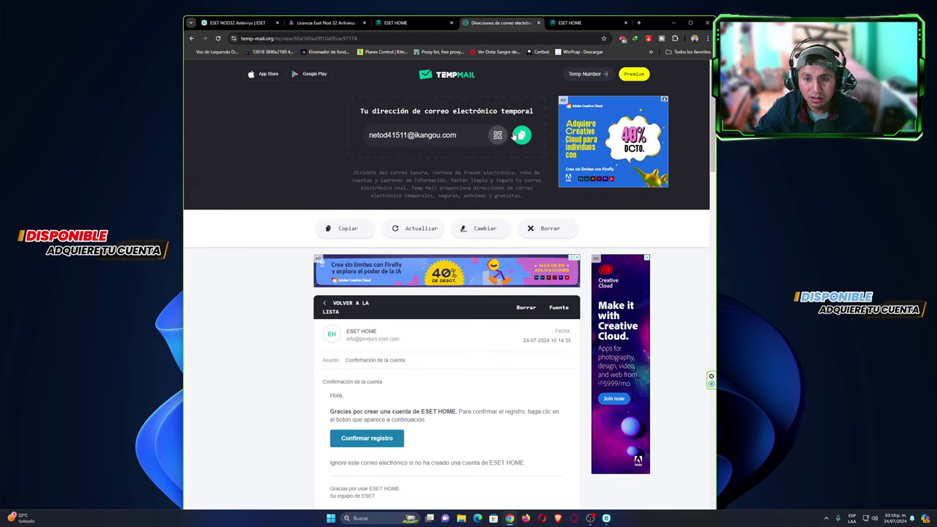
left_click(520, 135)
left_click(569, 23)
left_click(277, 262)
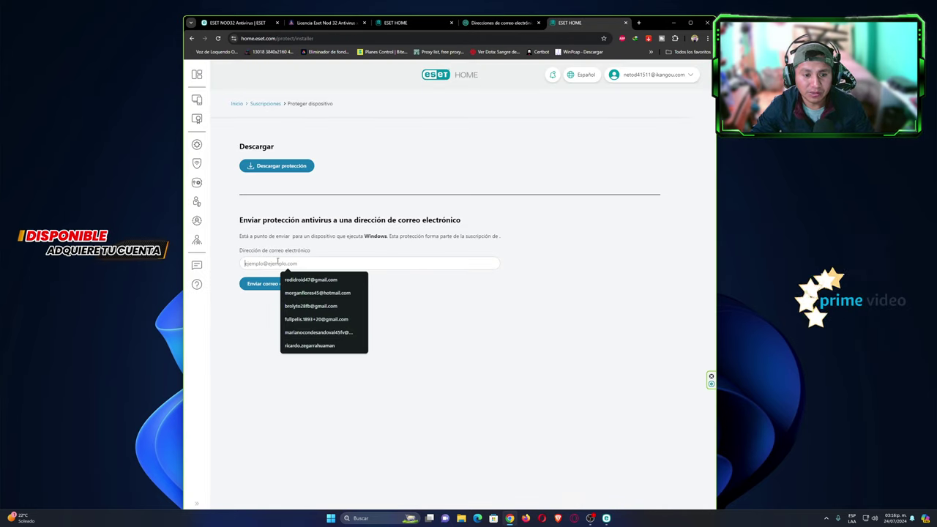
key("ctrl+v")
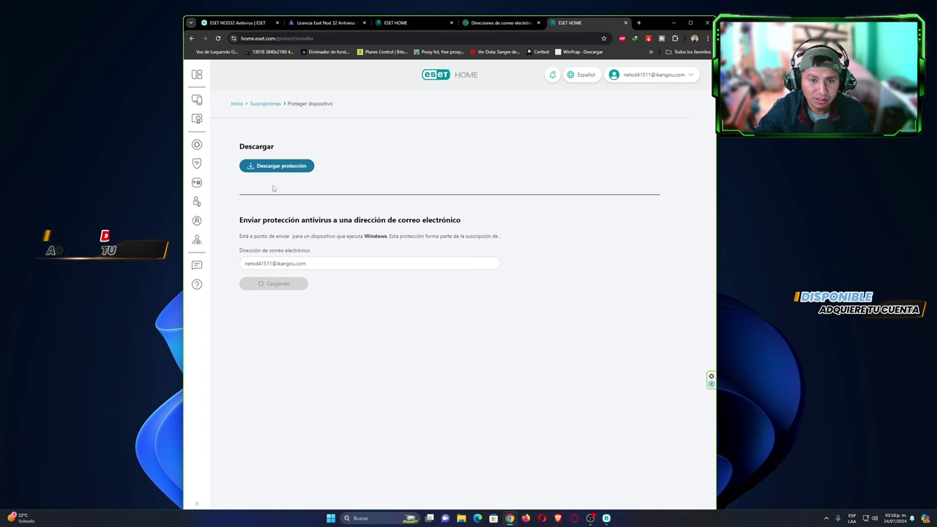
Download the installer via 'Iniciar descarga' in Temp Mail and close the completed notice.
left_click(502, 25)
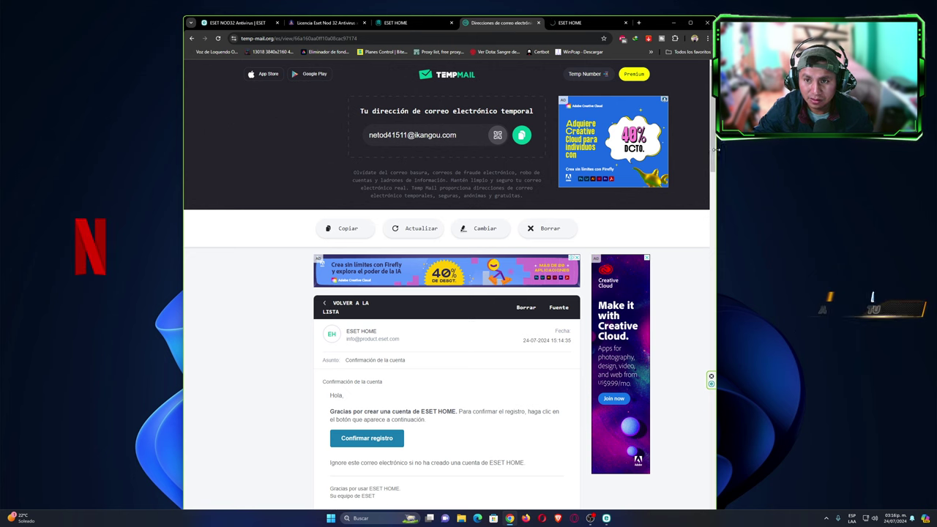
scroll(715, 156, "down", 3)
scroll(715, 156, "up", 2)
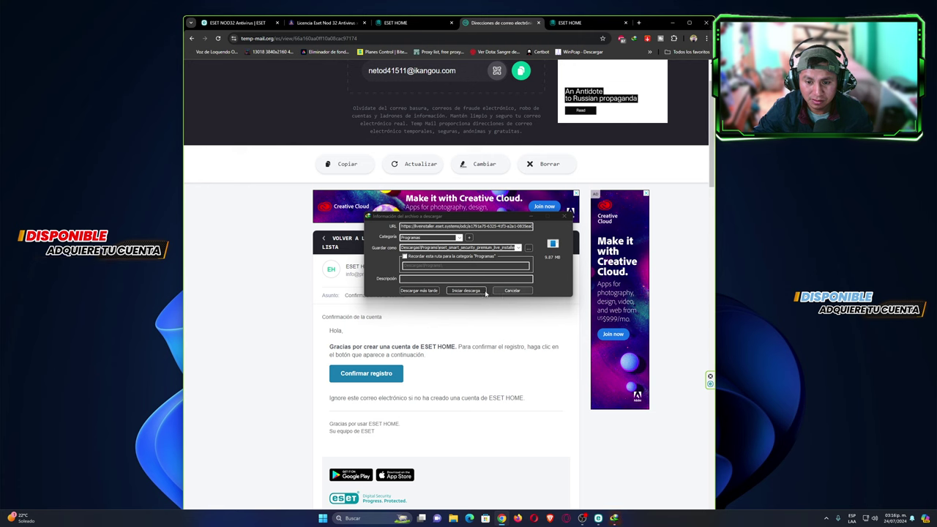
left_click(484, 291)
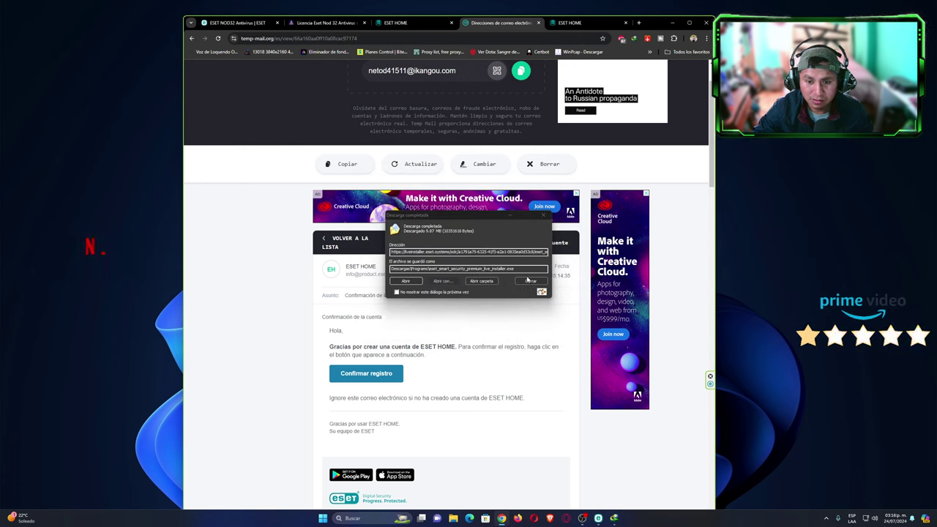
left_click(530, 281)
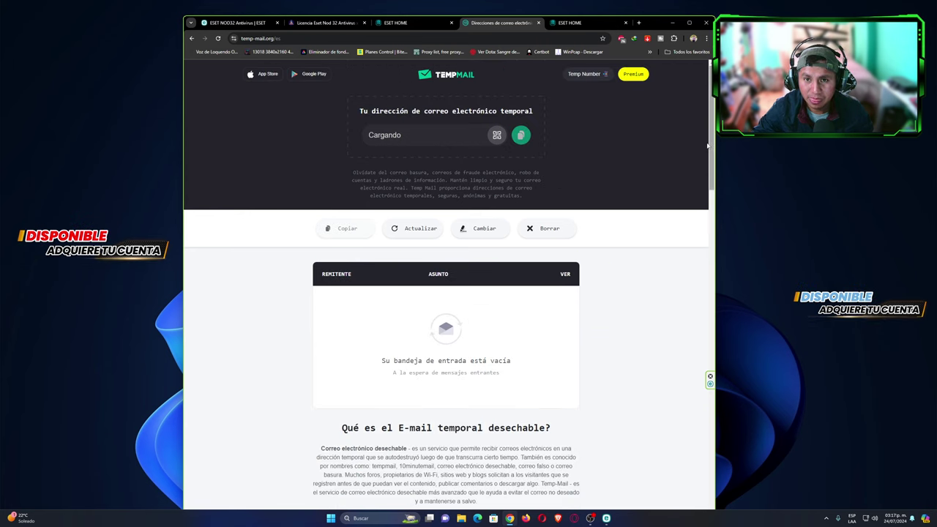
Return to the ESET HOME dashboard through Inicio.
left_click(569, 23)
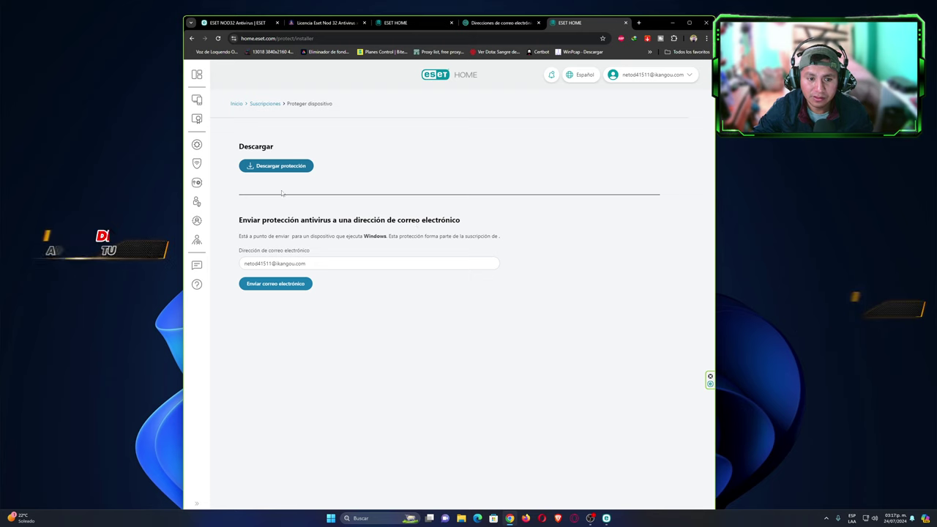
left_click(329, 265)
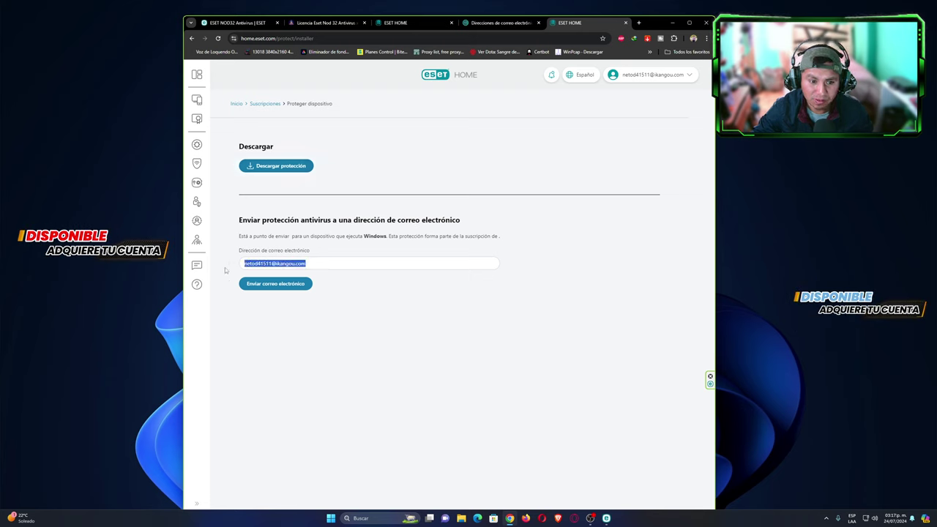
left_click(236, 104)
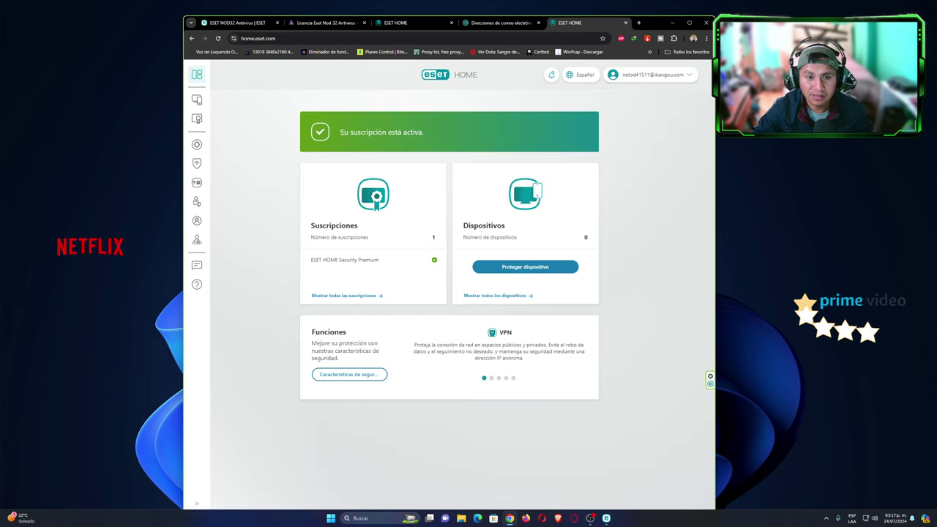
left_click_drag(340, 133, 432, 133)
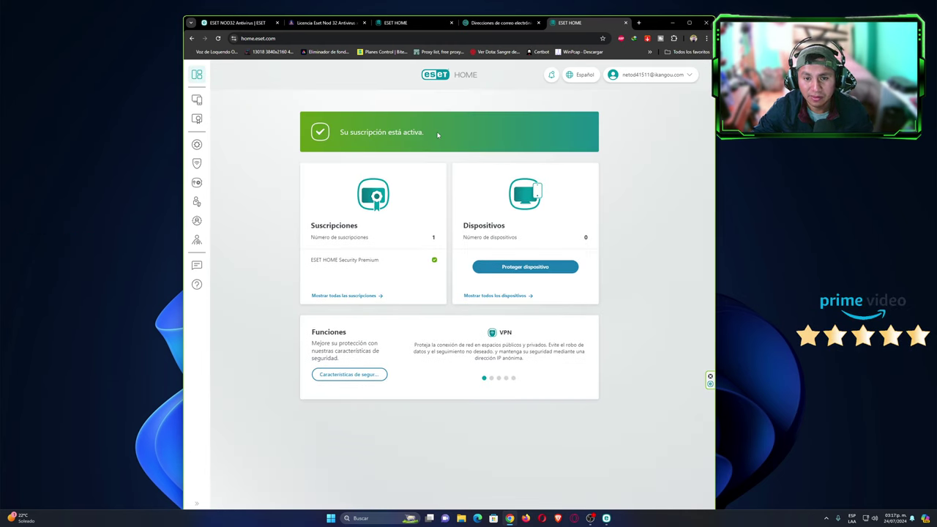
triple_click(435, 131)
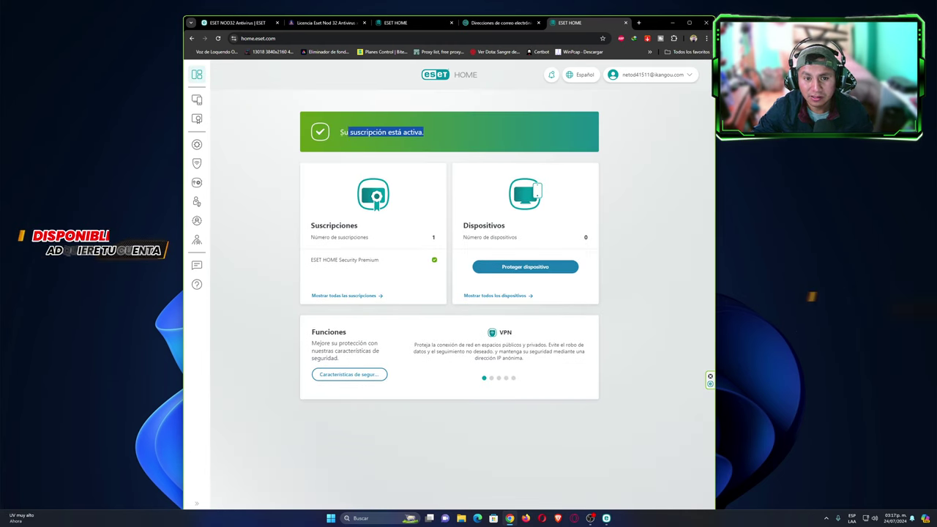
left_click(430, 133)
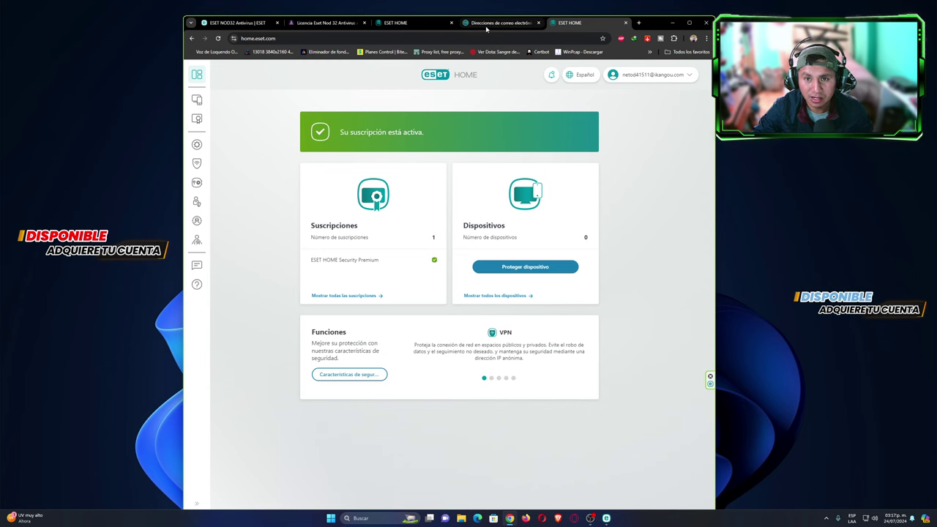
left_click(503, 23)
left_click(560, 23)
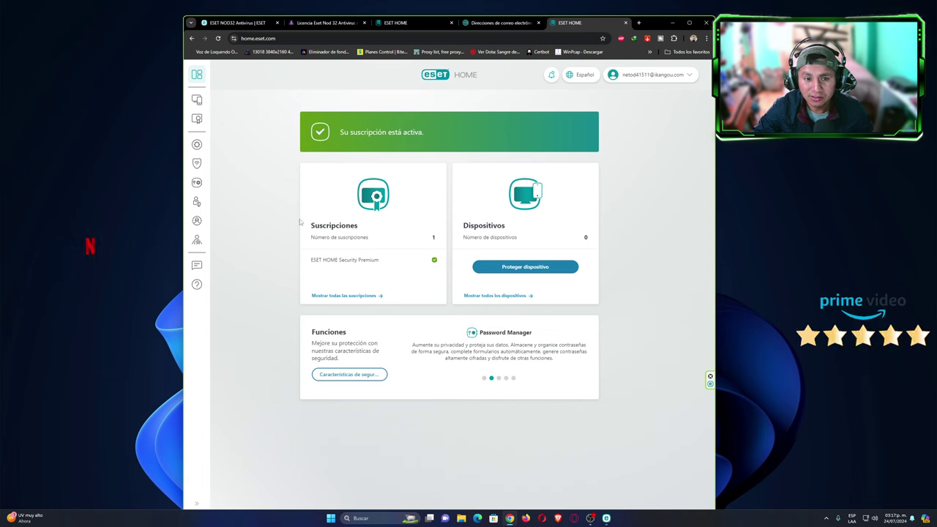
mouse_move(333, 134)
left_mouse_down()
mouse_move(423, 132)
mouse_move(352, 132)
left_mouse_up()
left_click(423, 133)
left_click(437, 138)
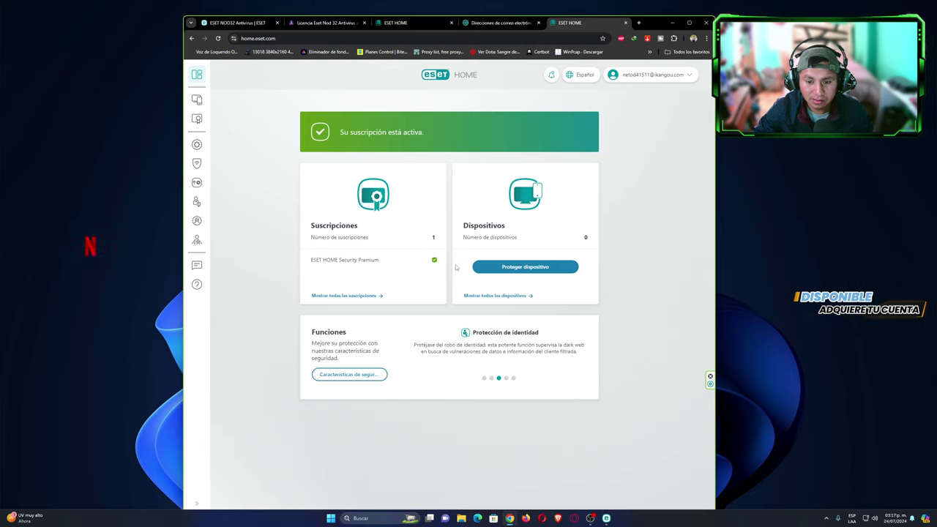
Open the ESET HOME Security Premium trial subscription details from the full subscriptions list.
left_click(366, 297)
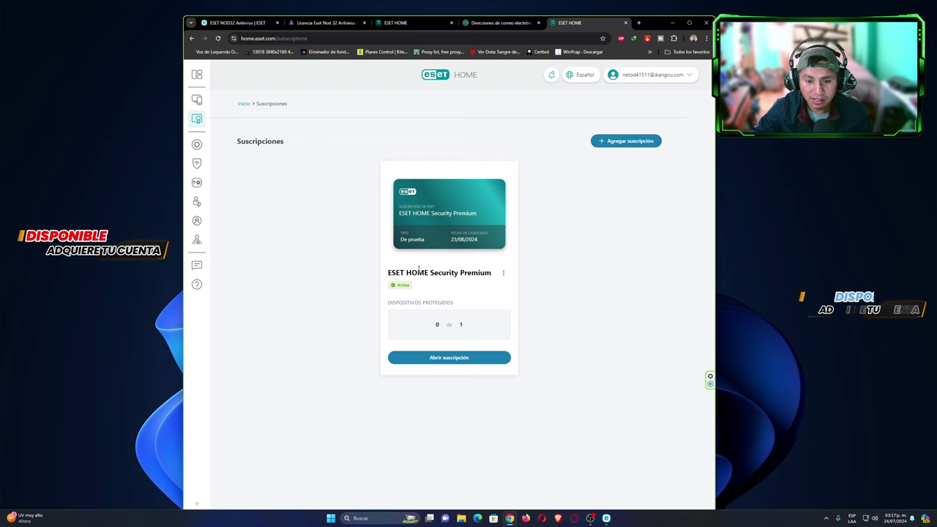
left_click(439, 359)
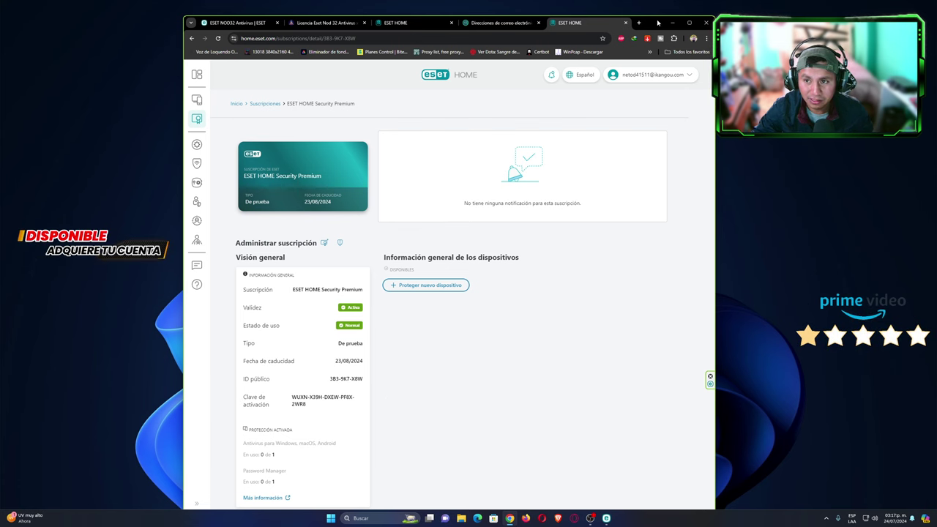
left_click_drag(658, 23, 665, 17)
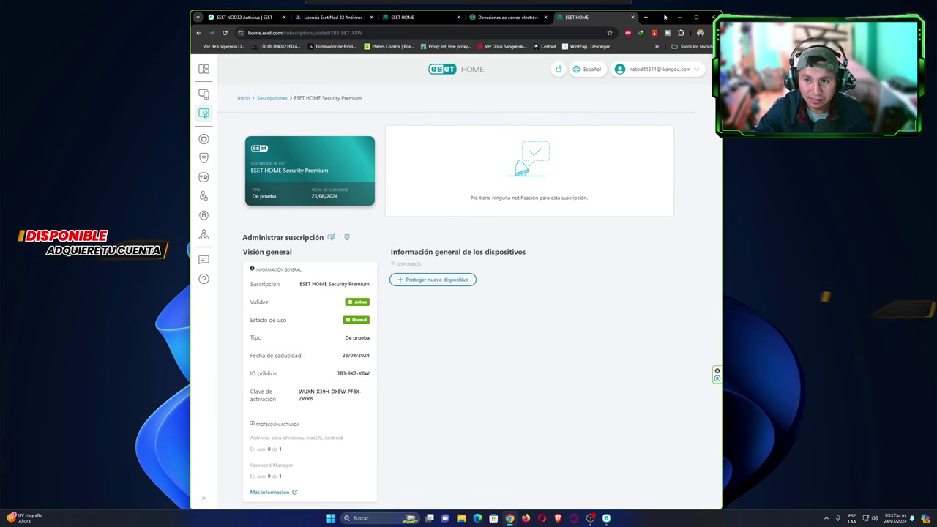
Select the subscription's Clave de activación value and copy it.
left_click(290, 393)
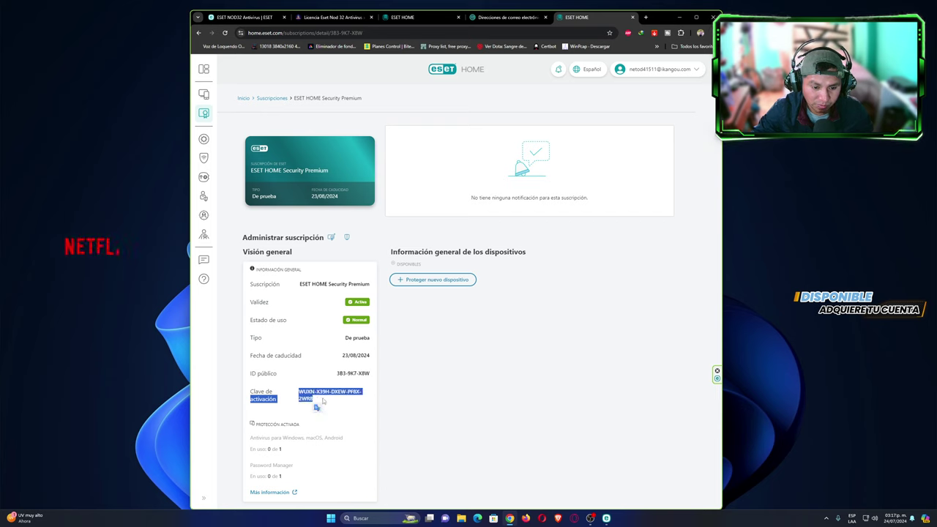
left_click_drag(315, 401, 296, 389)
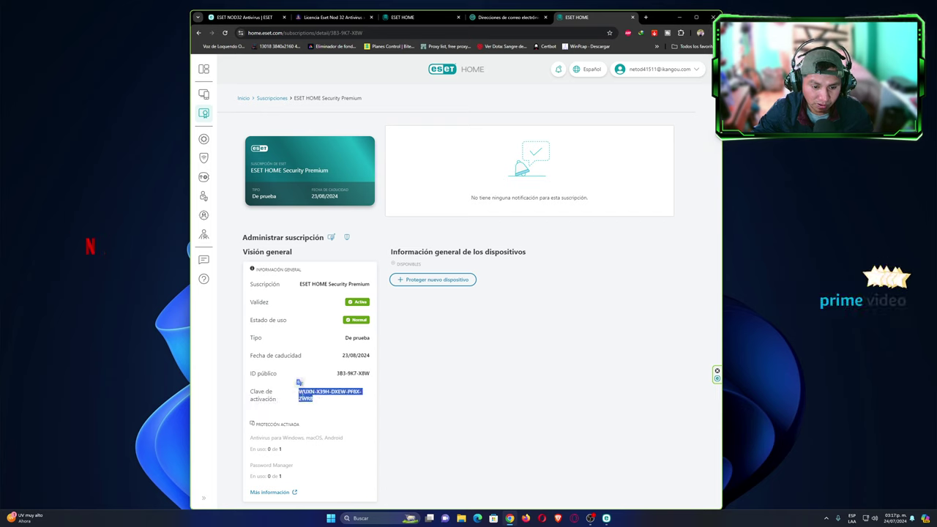
right_click(298, 388)
left_click(323, 292)
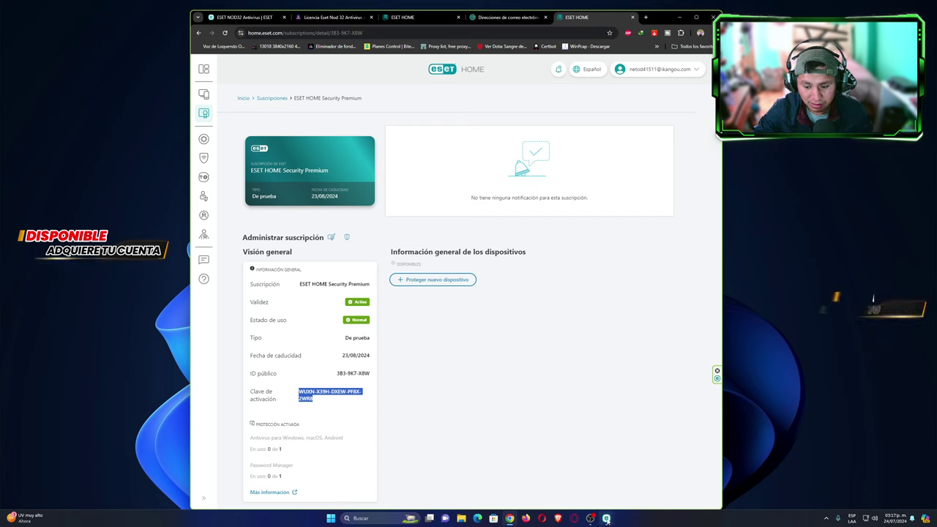
Activate ESET Smart Security Premium with the pasted key and dismiss the success message.
left_click(623, 503)
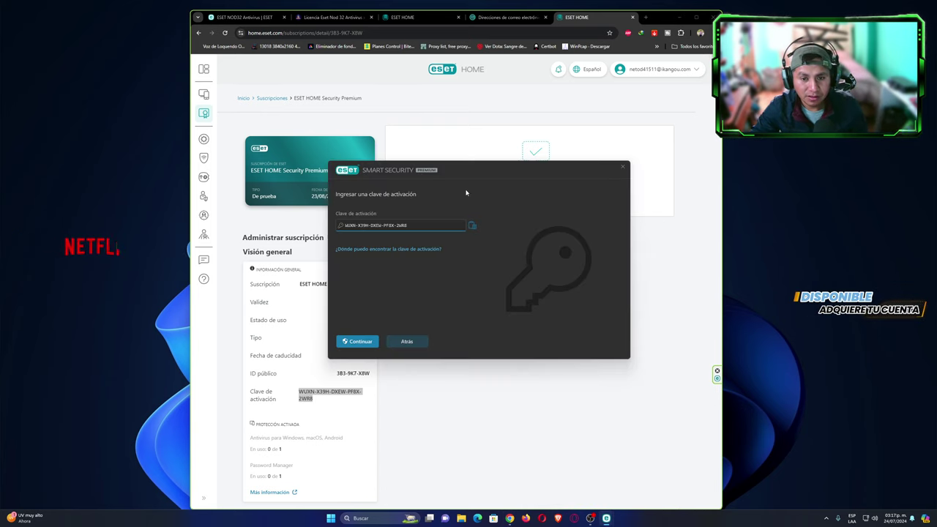
left_click(359, 342)
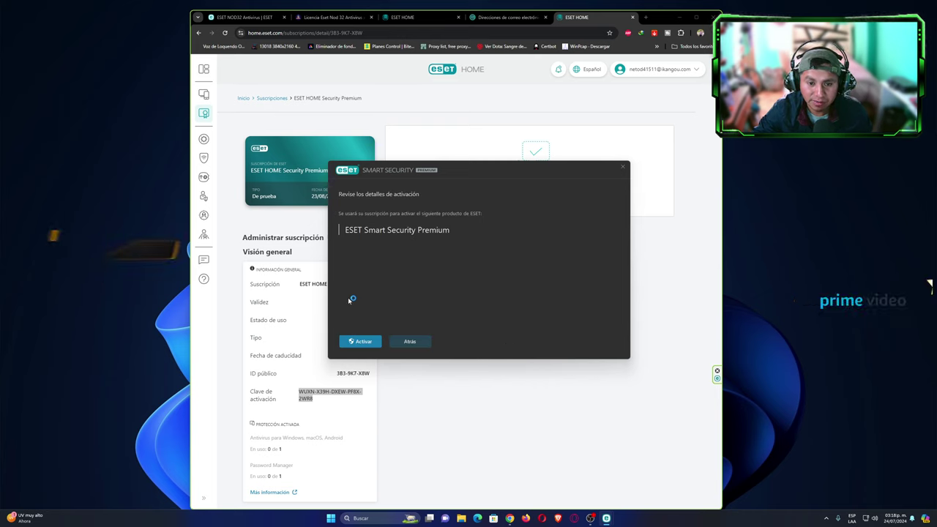
left_click(361, 342)
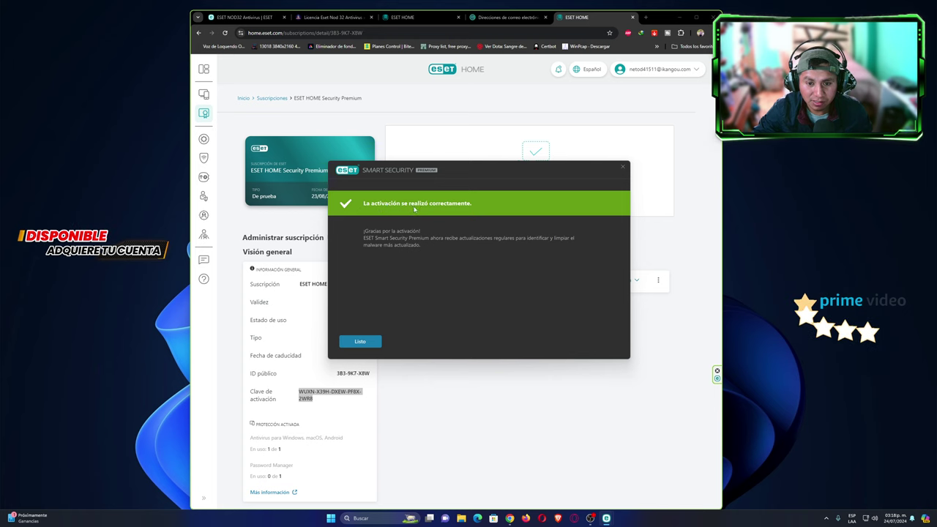
left_click(359, 341)
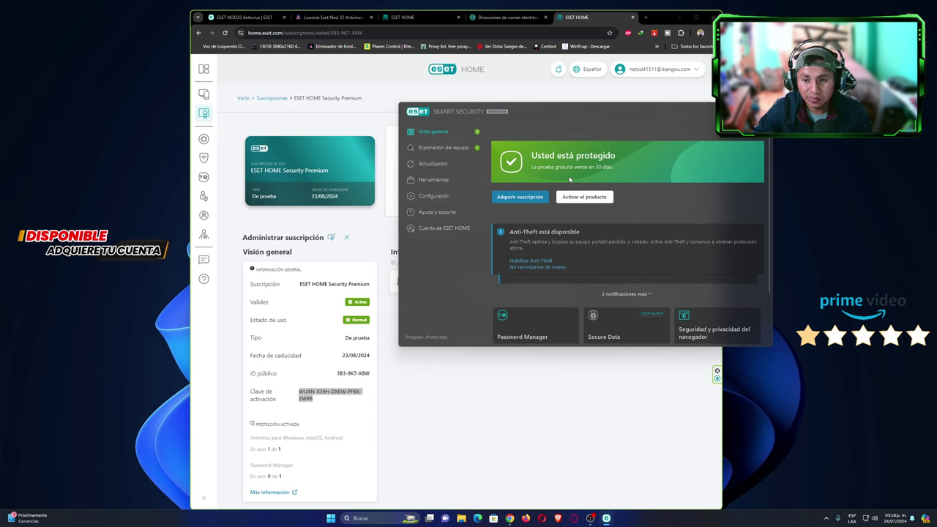
scroll(766, 238, "down", 2)
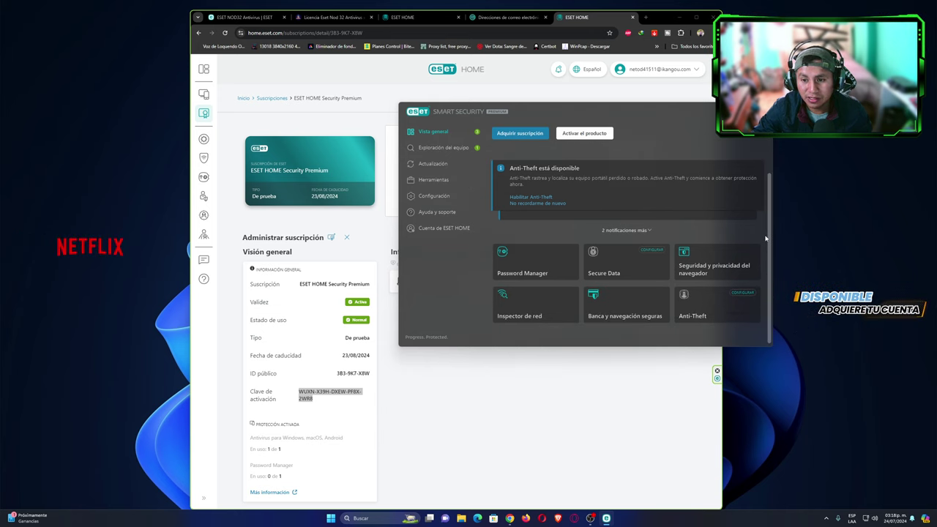
scroll(769, 198, "up", 2)
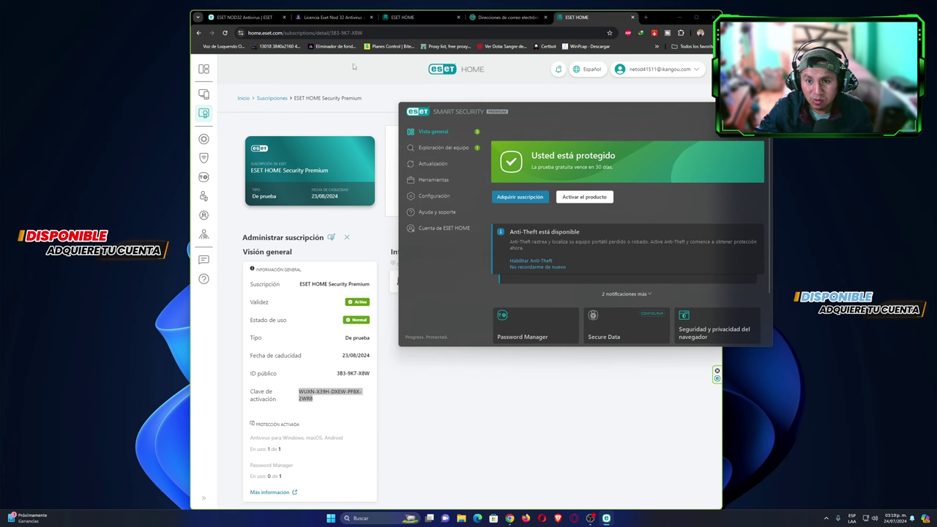
Show the reseller's Licencia Eset Nod 32 Antivirus x1 Año page maximized and review its S/ 50.00 price.
left_click(331, 17)
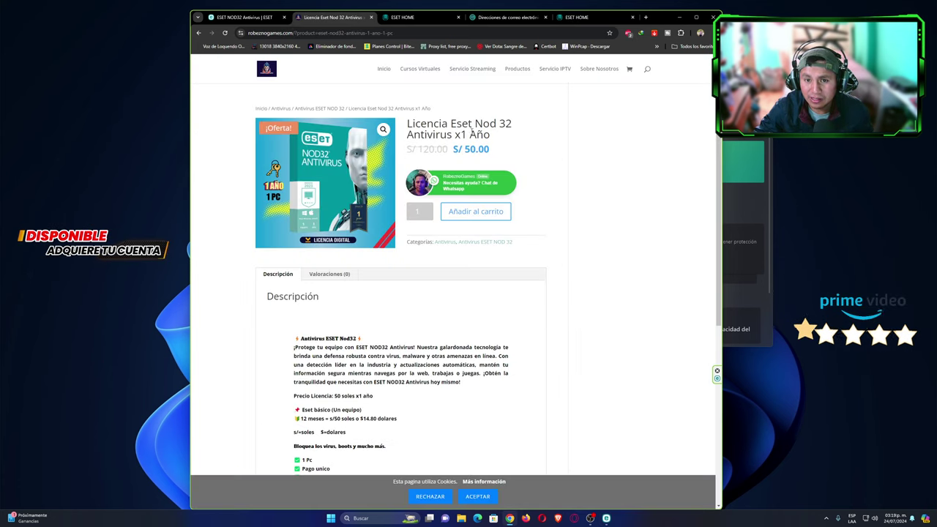
scroll(471, 129, "down", 1)
scroll(684, 113, "up", 1)
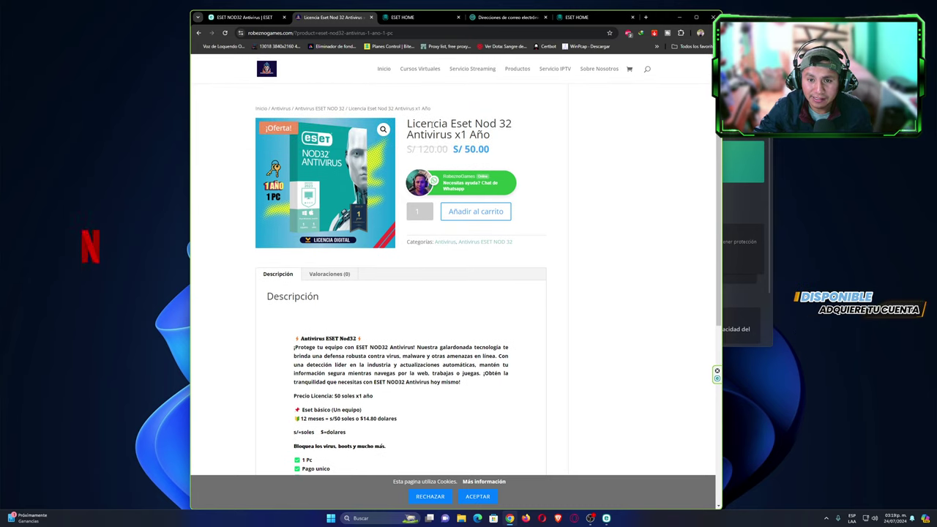
left_click(696, 17)
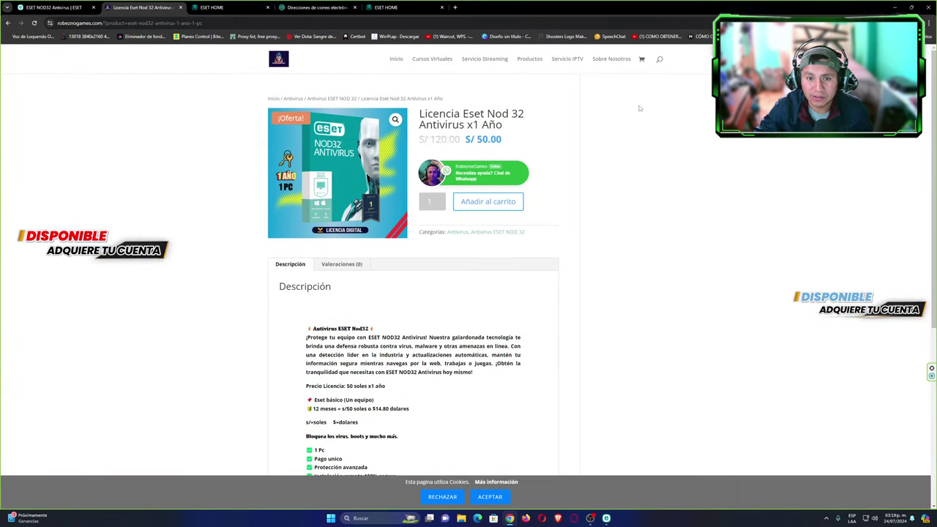
scroll(485, 144, "down", 1)
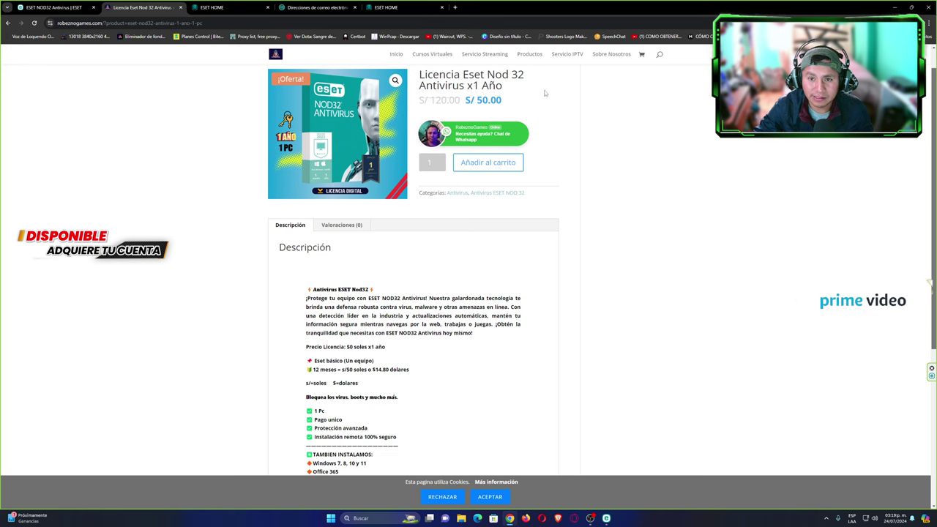
scroll(485, 144, "up", 1)
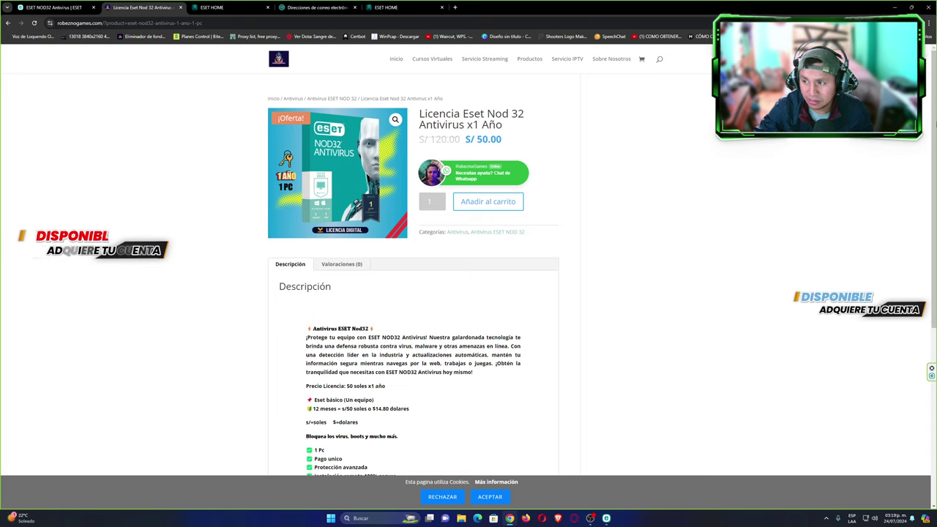
scroll(623, 154, "down", 1)
scroll(527, 124, "up", 1)
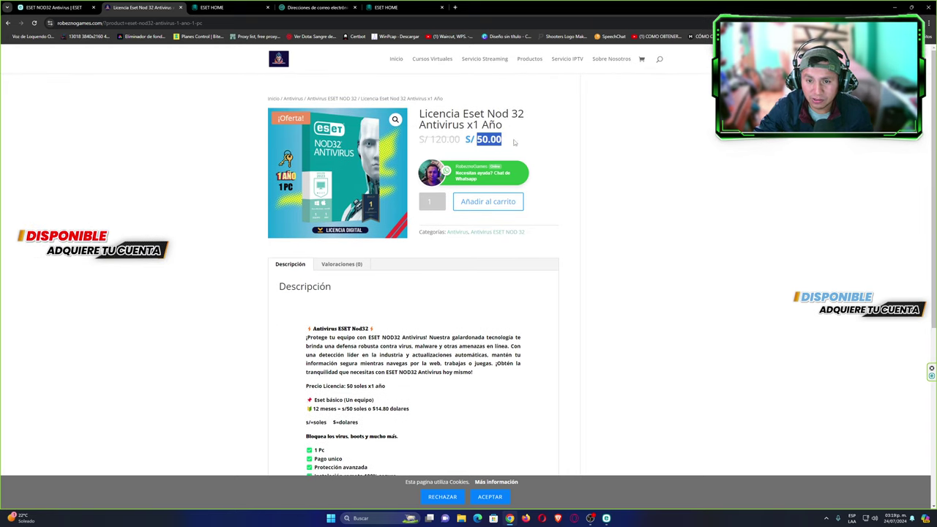
scroll(622, 154, "down", 3)
scroll(453, 151, "up", 3)
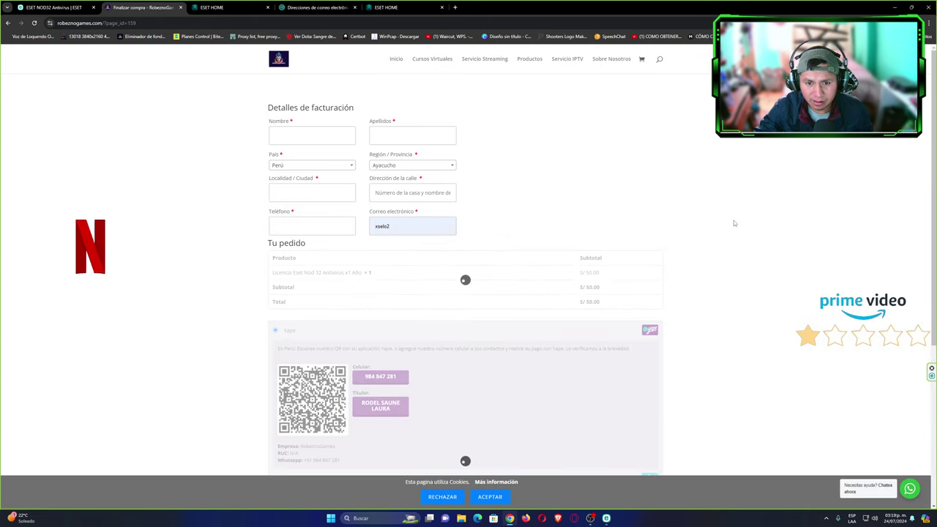
scroll(292, 246, "down", 4)
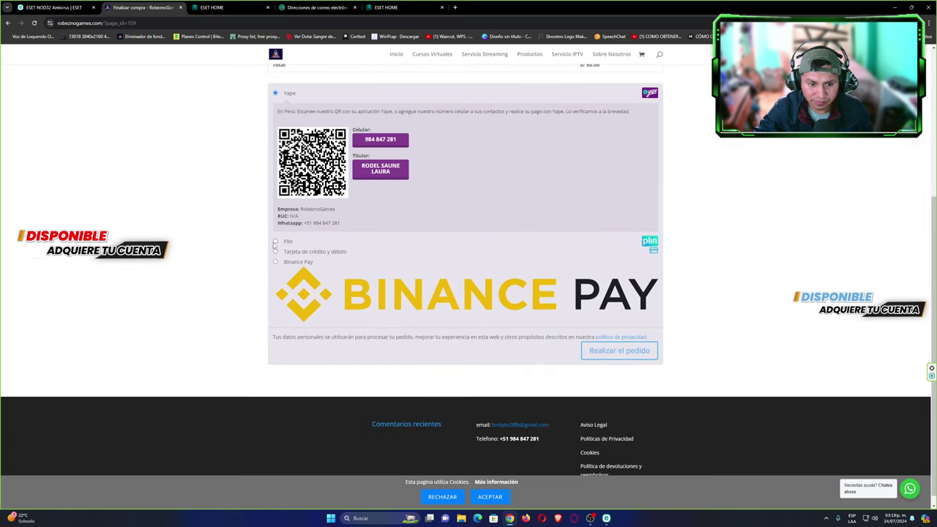
left_click(276, 242)
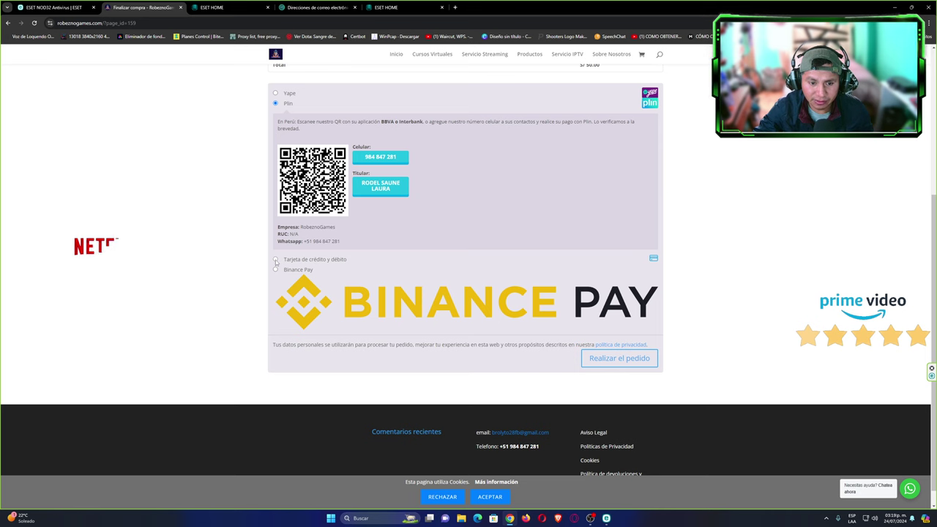
left_click(276, 260)
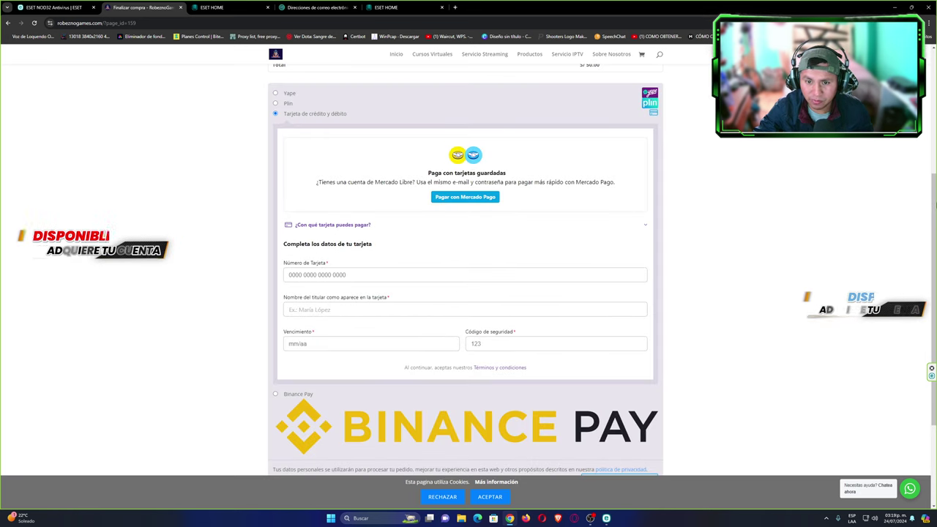
scroll(466, 293, "down", 2)
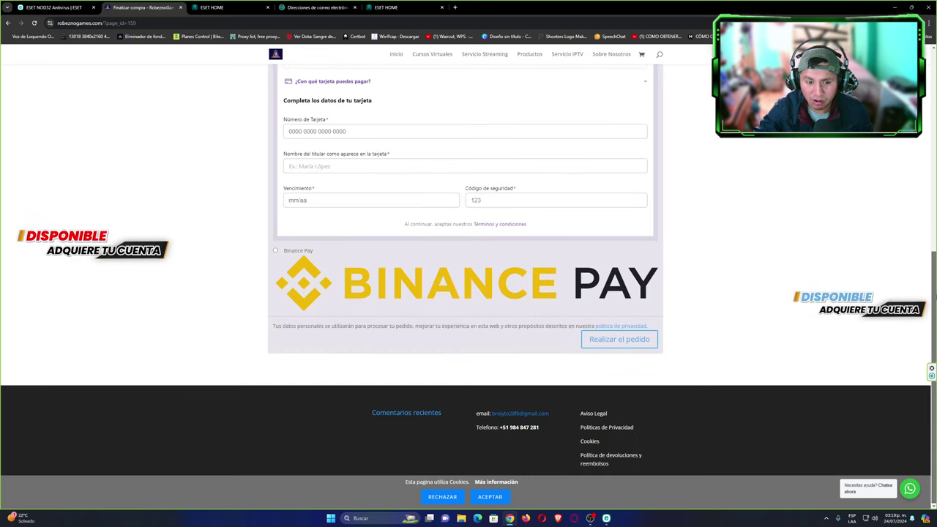
left_click(277, 252)
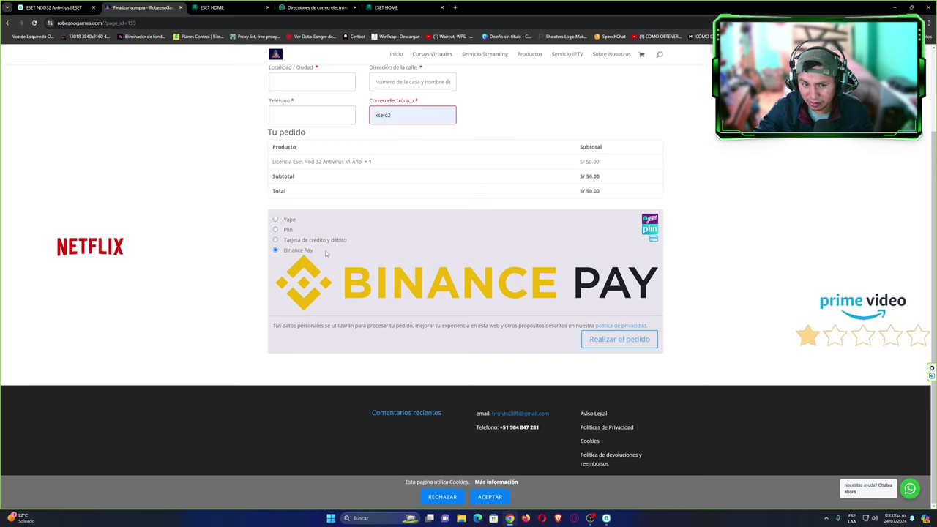
left_click(276, 220)
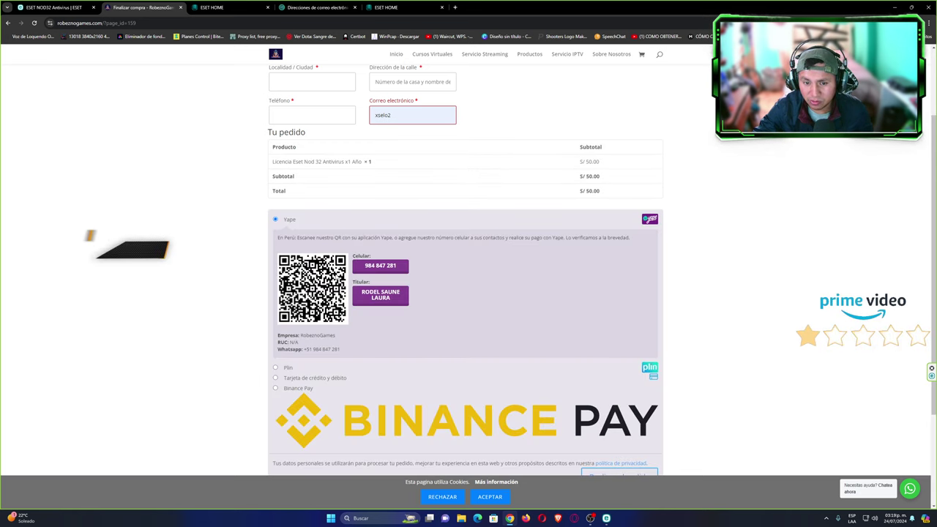
scroll(476, 315, "down", 2)
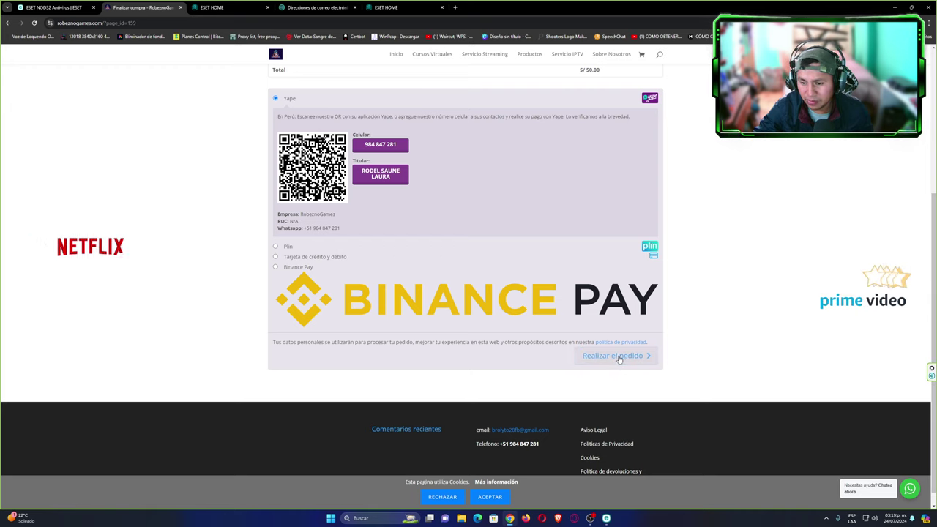
scroll(696, 366, "up", 3)
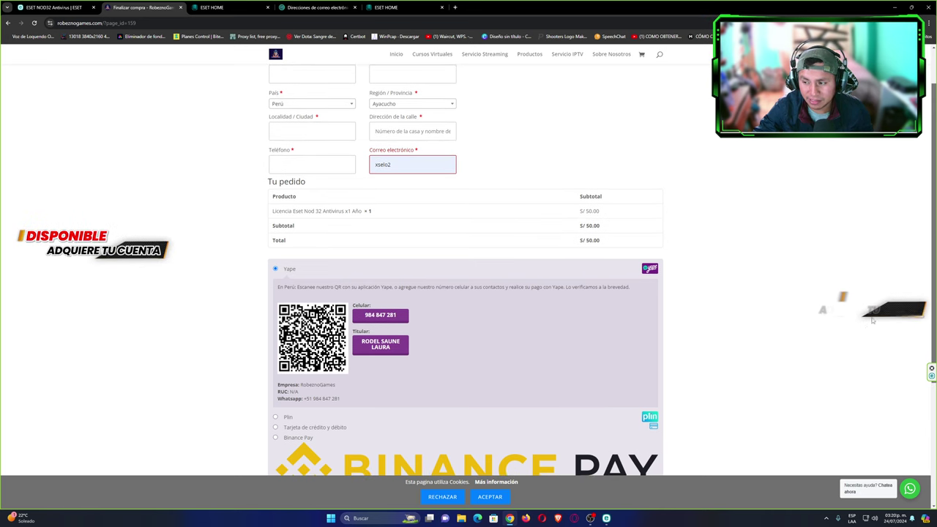
scroll(728, 252, "up", 1)
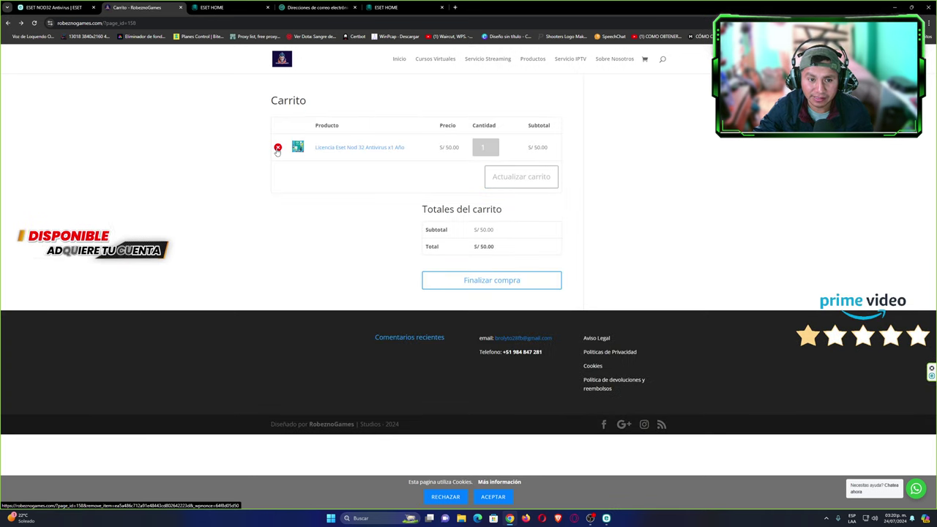
Remove the NOD32 license from the cart and go back to its S/ 50.00 product page.
left_click(277, 148)
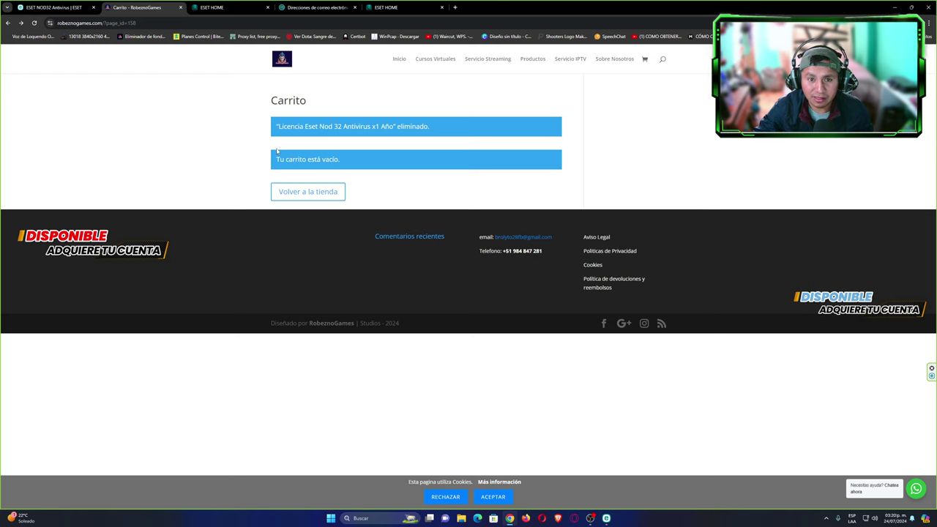
left_click(11, 23)
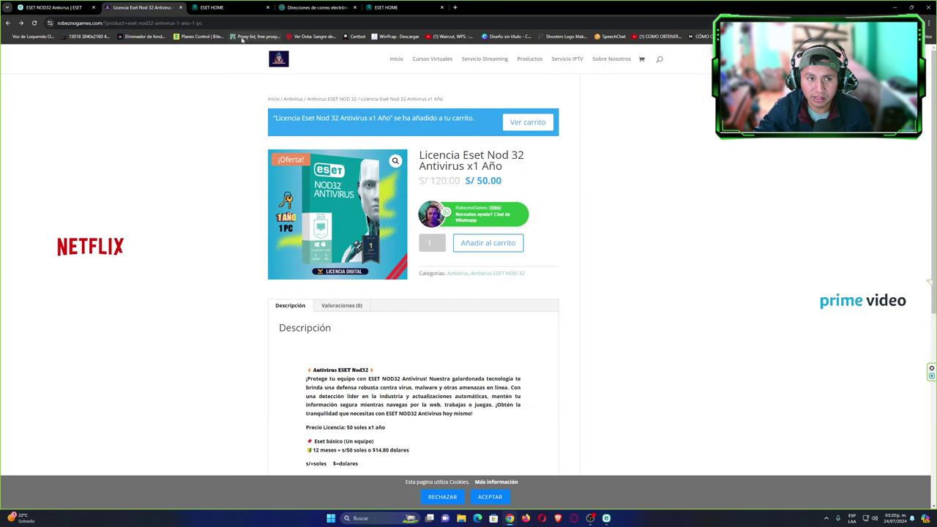
Open and close the seller's WhatsApp chat, then show ESET's official NOD32 page at S/ 122,00.
left_click(477, 221)
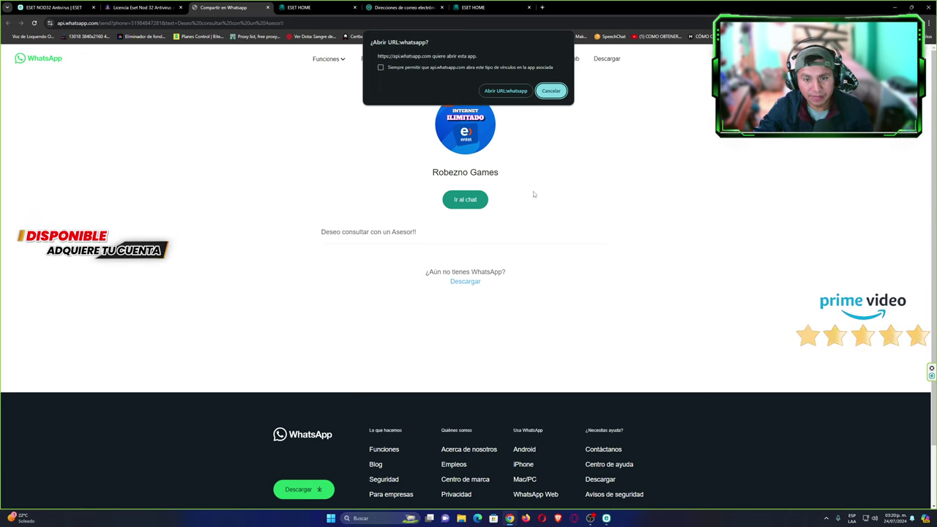
key("ctrl+w")
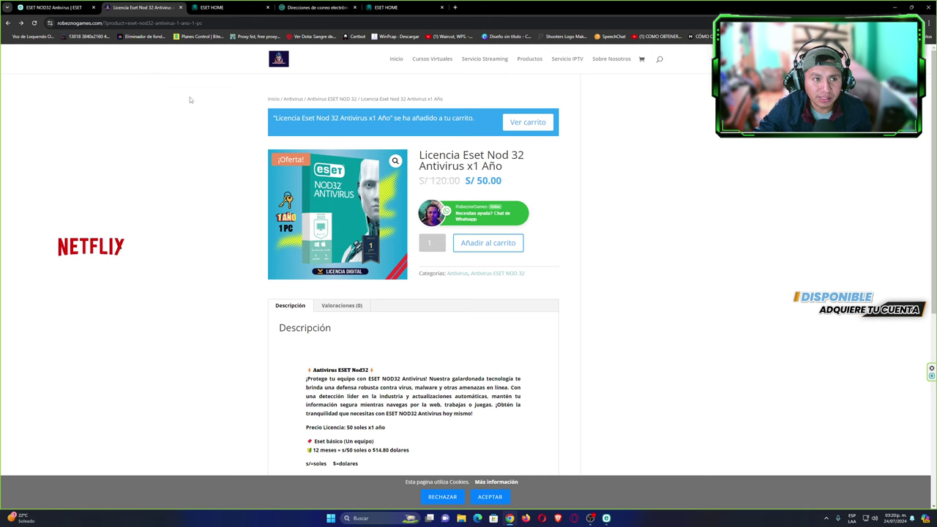
left_click(52, 6)
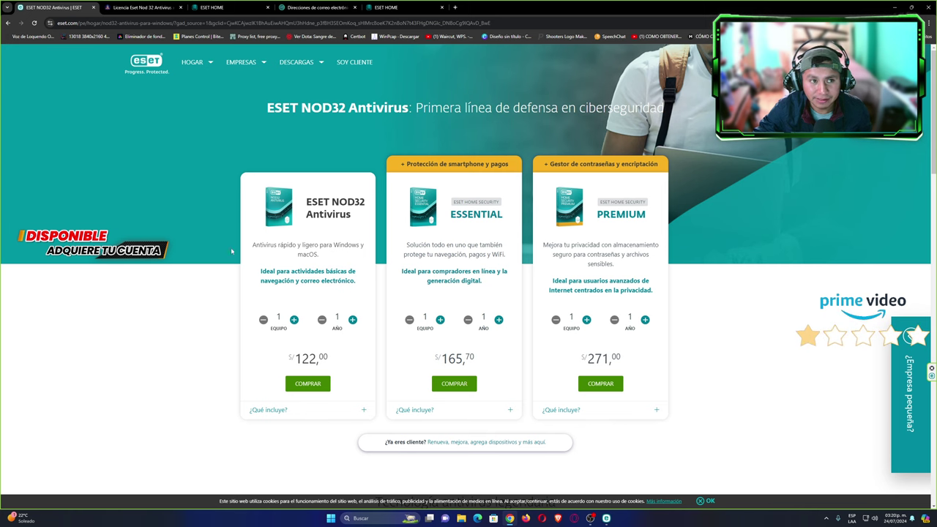
left_click(129, 7)
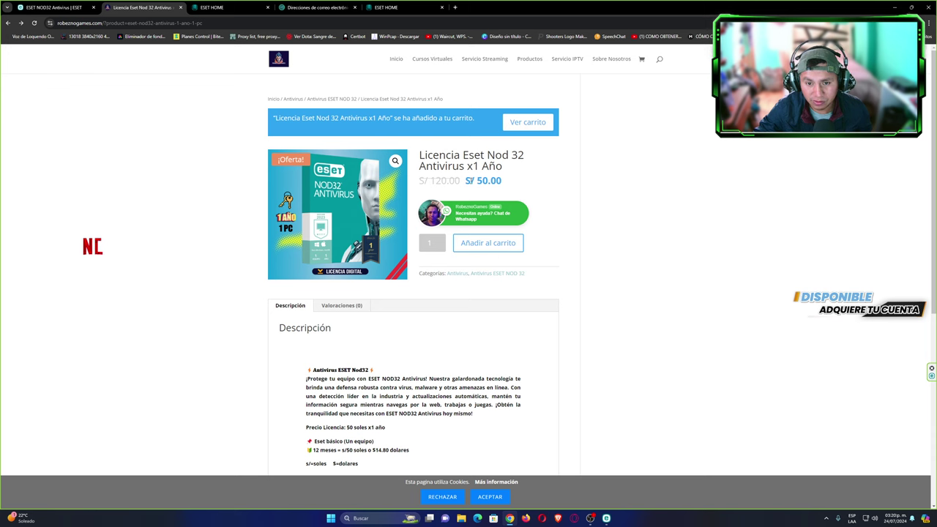
left_click(51, 7)
left_click(139, 6)
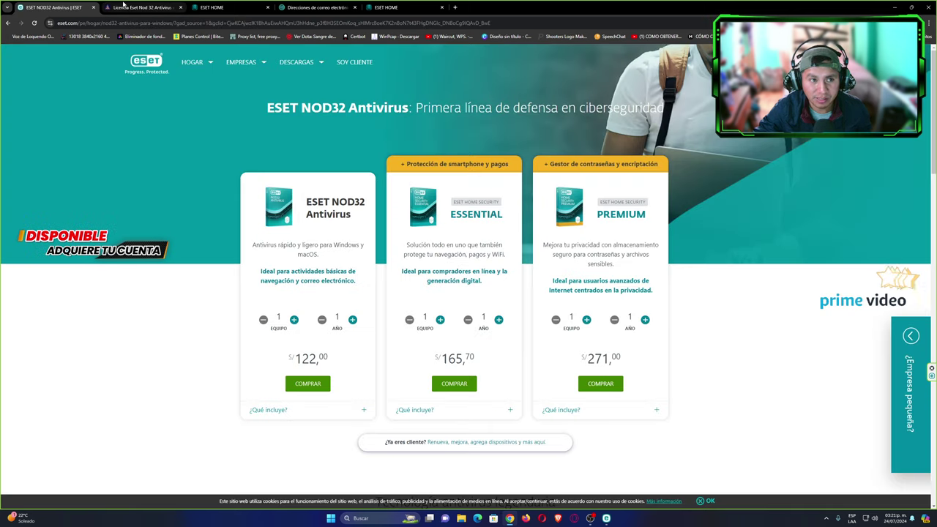
scroll(934, 121, "down", 1)
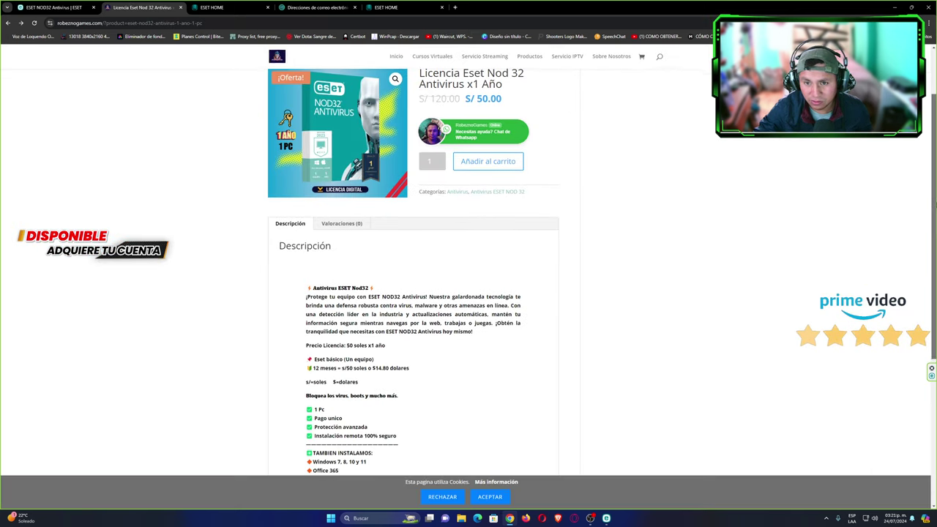
scroll(934, 121, "up", 1)
scroll(935, 120, "up", 1)
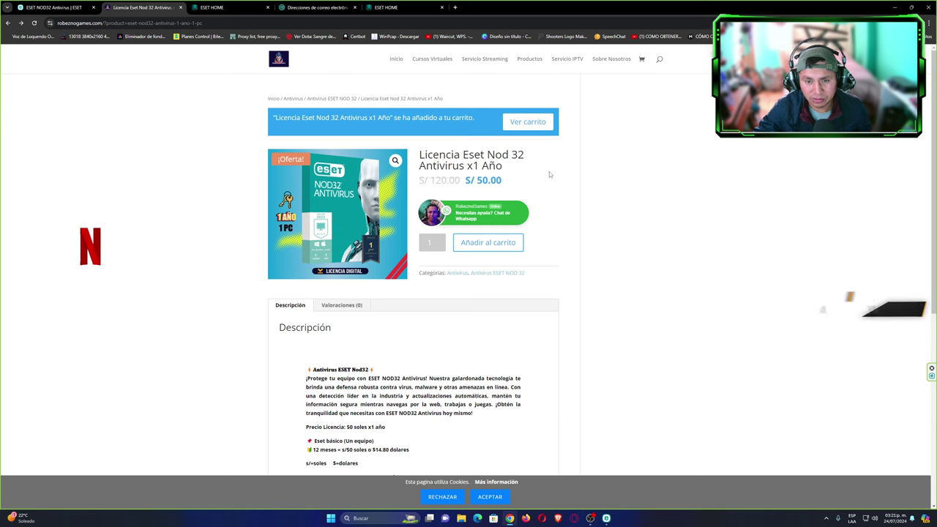
scroll(506, 182, "down", 3)
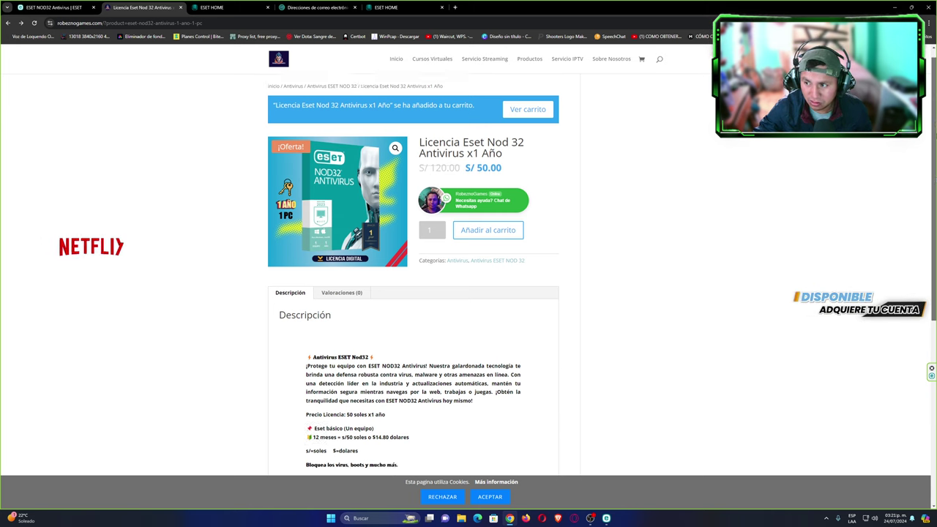
scroll(469, 263, "up", 3)
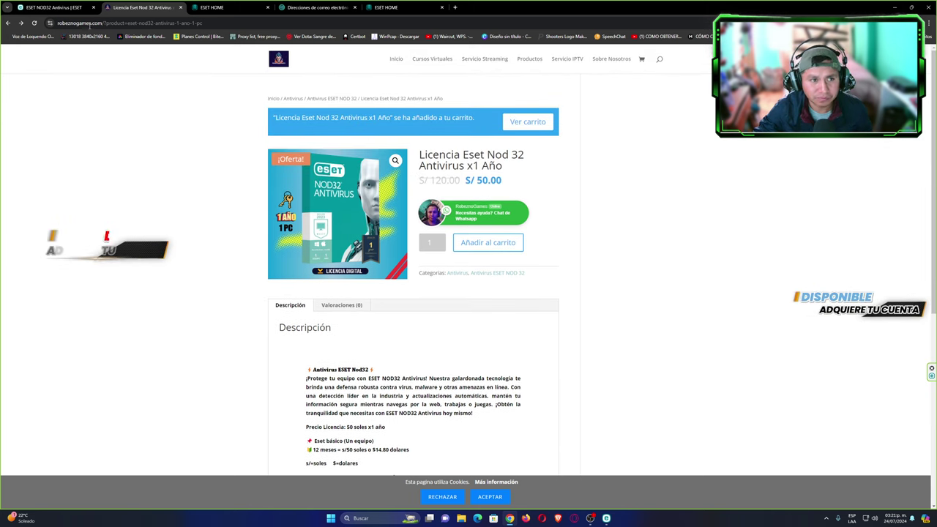
key("ctrl+Page_Up")
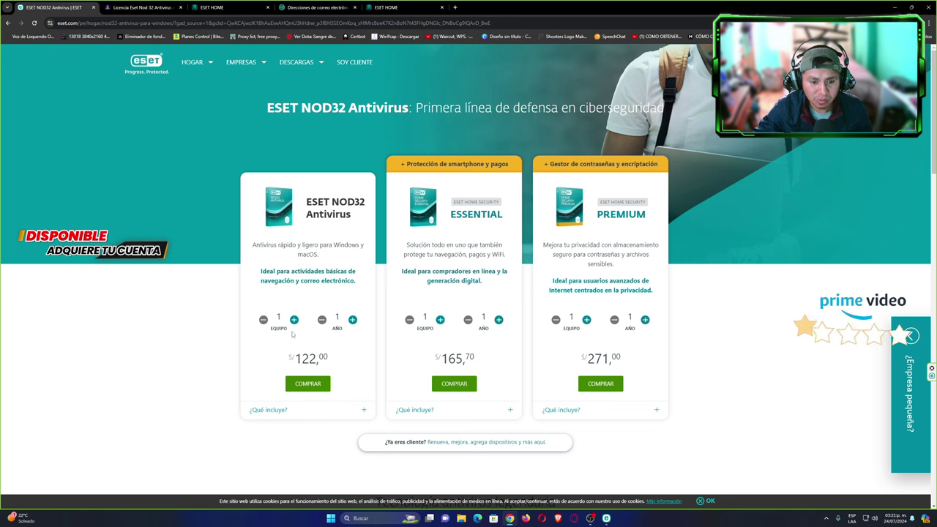
left_click(146, 8)
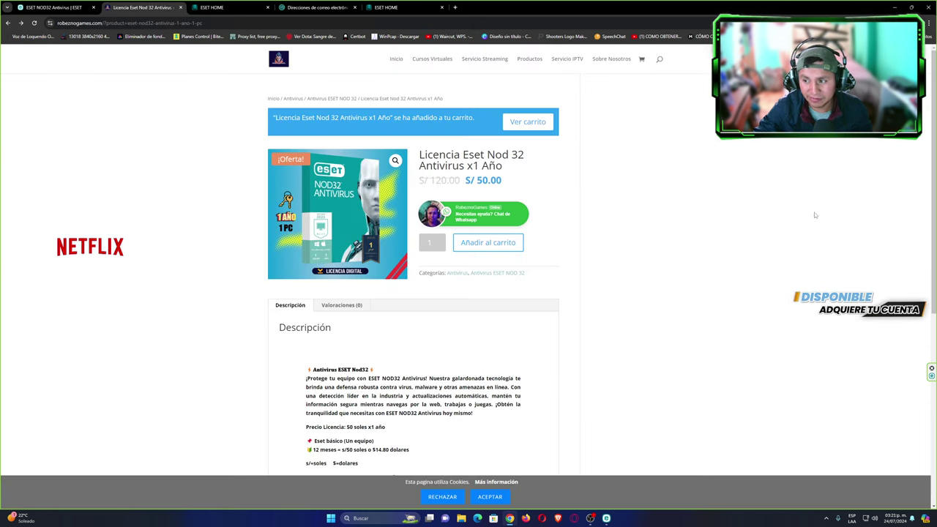
scroll(815, 215, "down", 5)
scroll(815, 215, "up", 5)
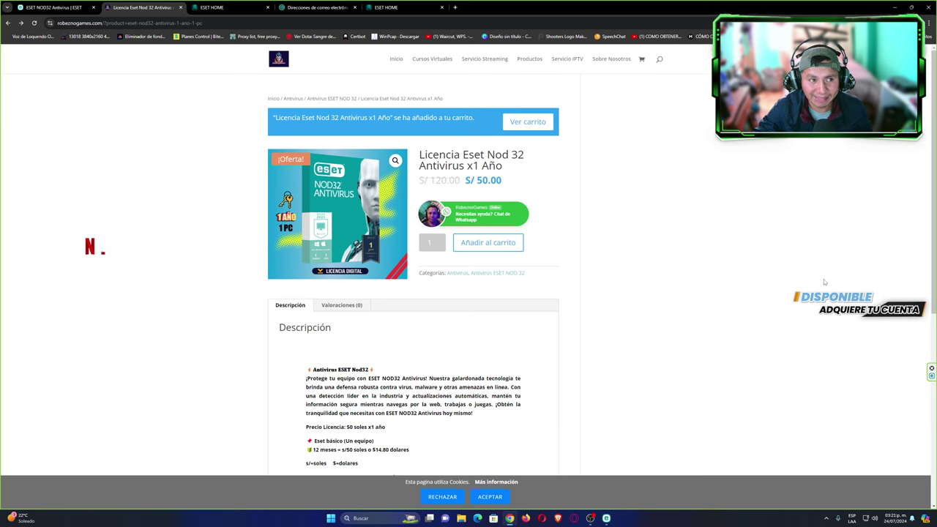
key("ctrl+shift+Tab")
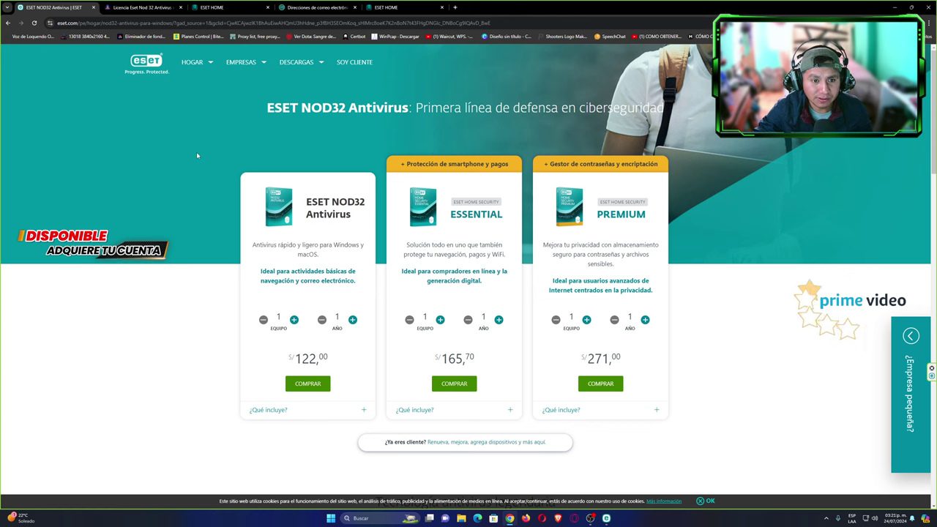
key("ctrl+Tab")
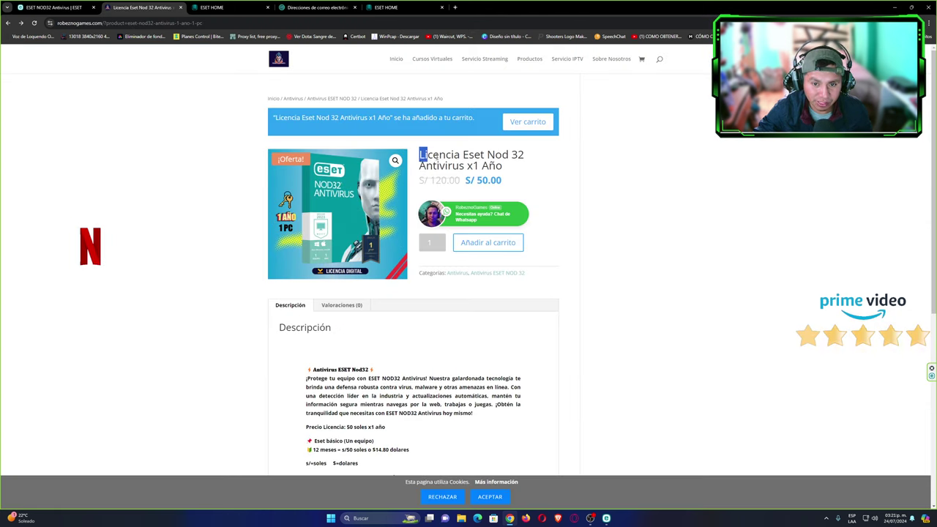
Highlight the reseller's NOD32 product title repeatedly to point it out.
left_click_drag(437, 157, 529, 167)
left_click(539, 168)
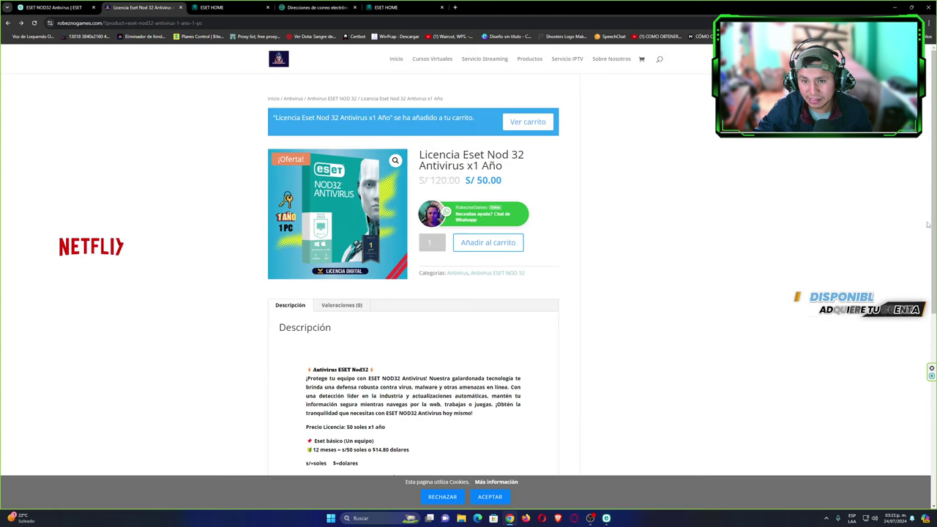
scroll(928, 224, "down", 3)
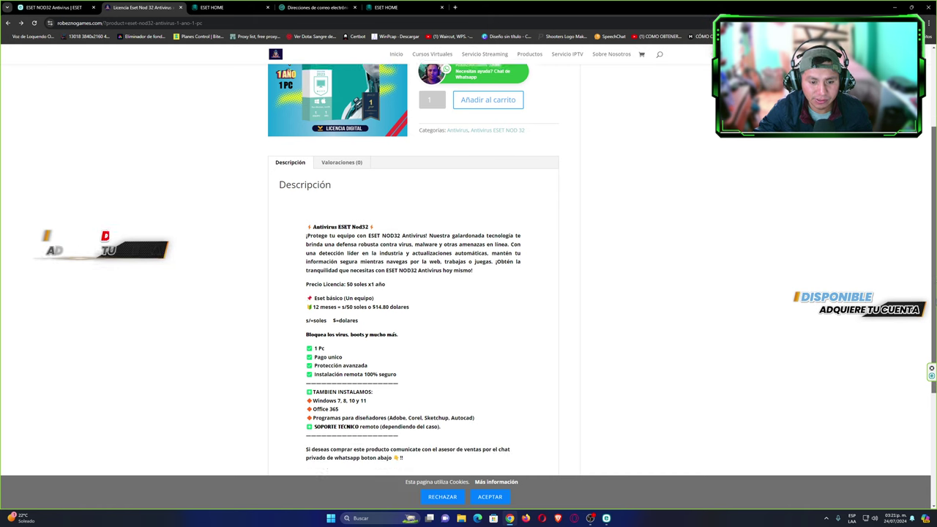
scroll(770, 159, "up", 3)
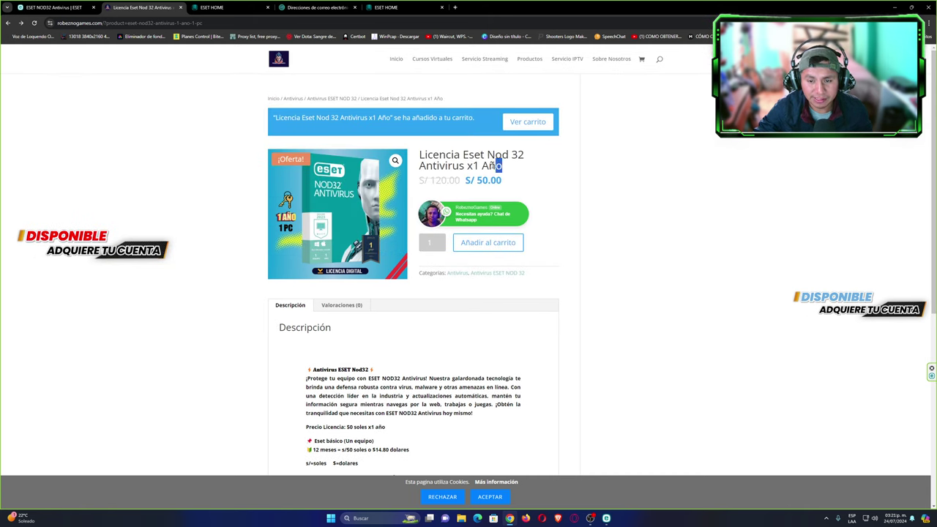
left_click_drag(495, 167, 420, 156)
left_click(419, 155)
left_click_drag(502, 167, 419, 155)
left_click(577, 172)
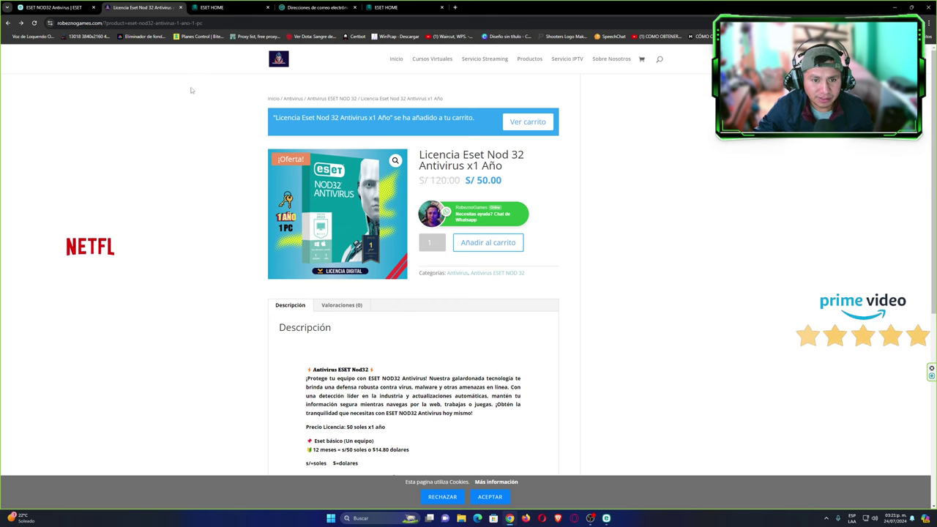
Glance at the official ESET pricing tab, then return and highlight 'Licencia Eset Nod 32 Antivirus x1 Año'.
key("ctrl+shift+Tab")
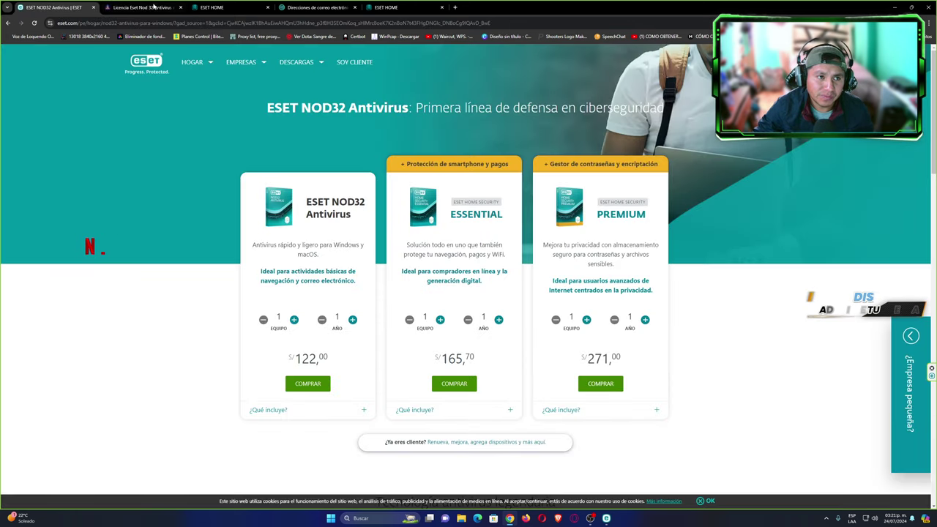
key("ctrl+Tab")
left_click_drag(420, 154, 508, 173)
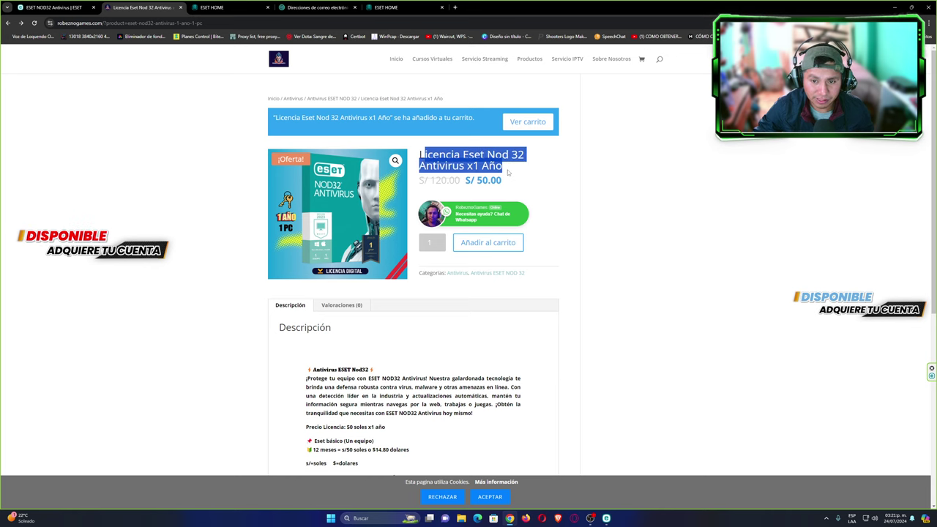
left_click(469, 166)
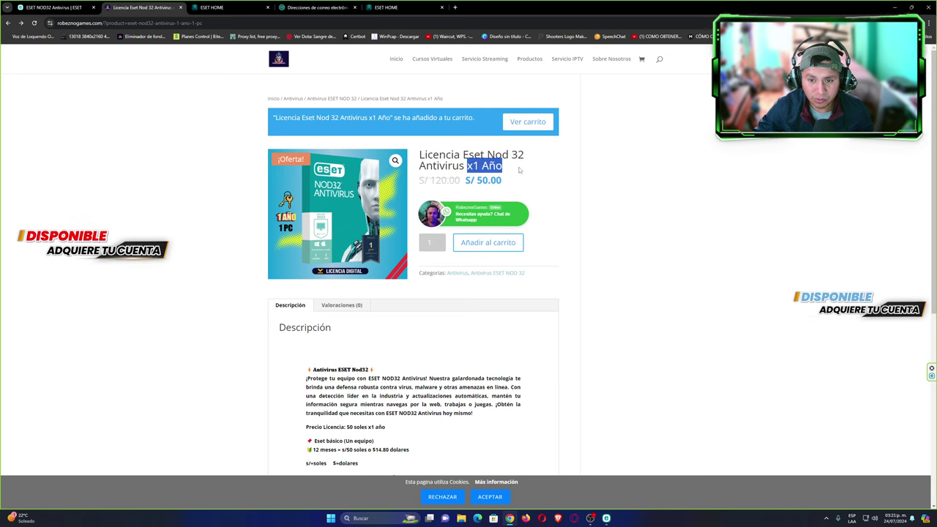
Add the one-year NOD32 licence to the cart and bring up ESET Smart Security Premium.
scroll(927, 229, "down", 2)
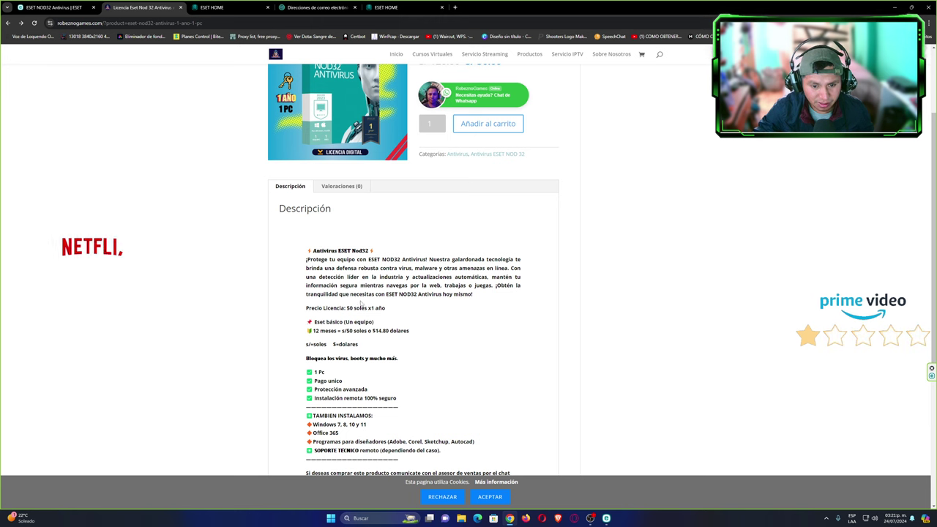
left_click(487, 123)
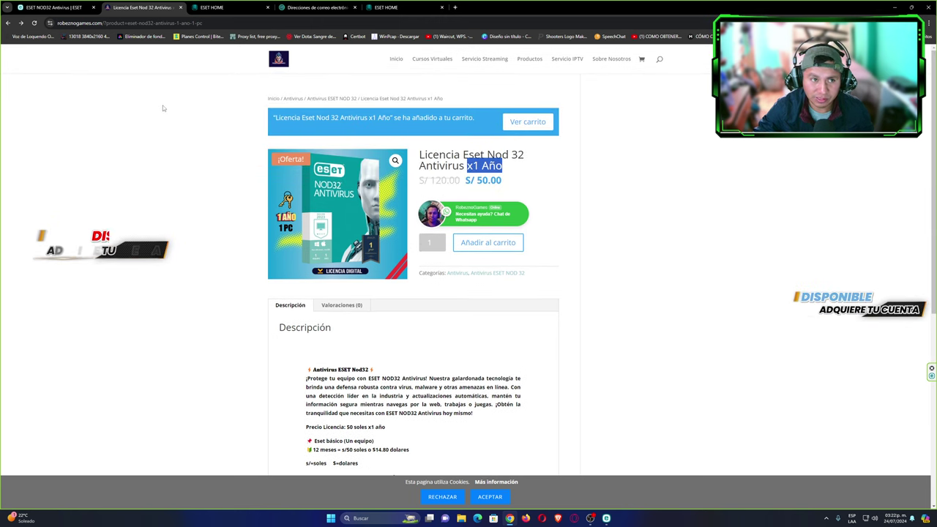
left_click(164, 109)
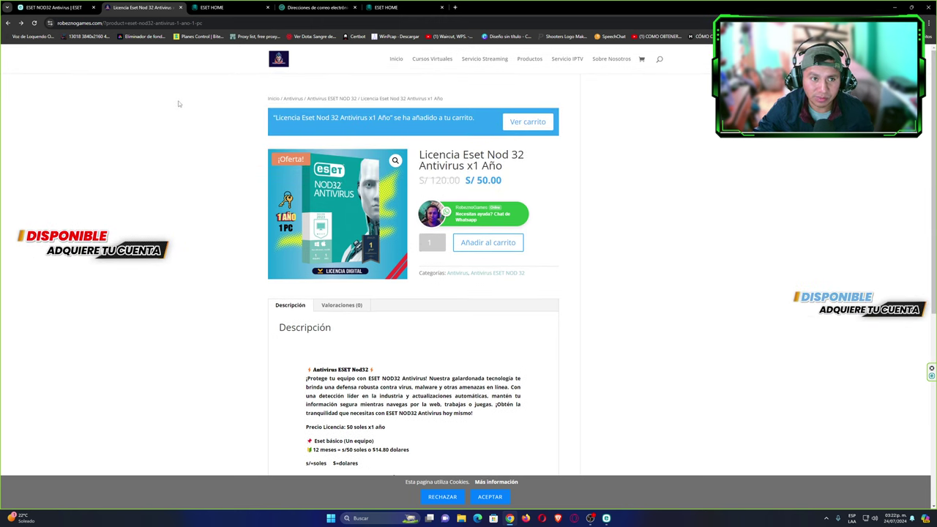
left_click(610, 519)
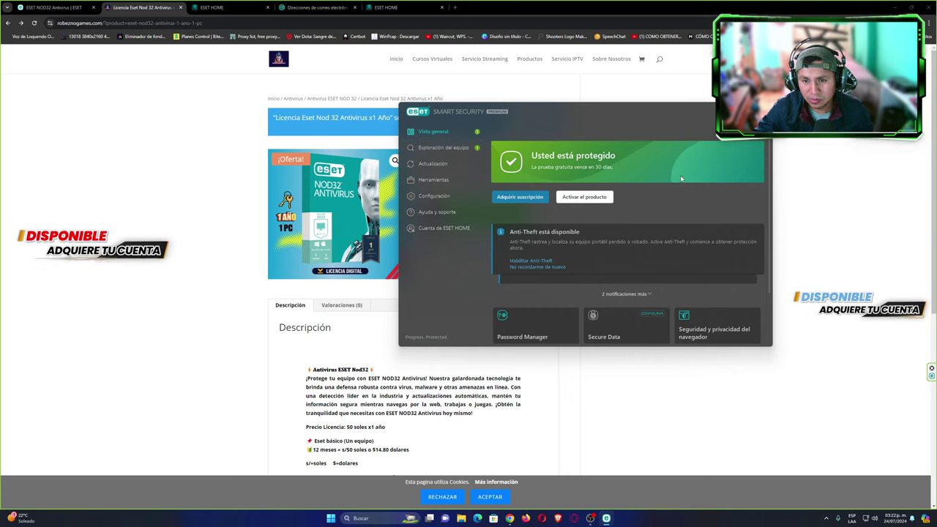
Bring the browser's NOD32 licence page in front of ESET and close the Realtek audio notification.
left_click(181, 216)
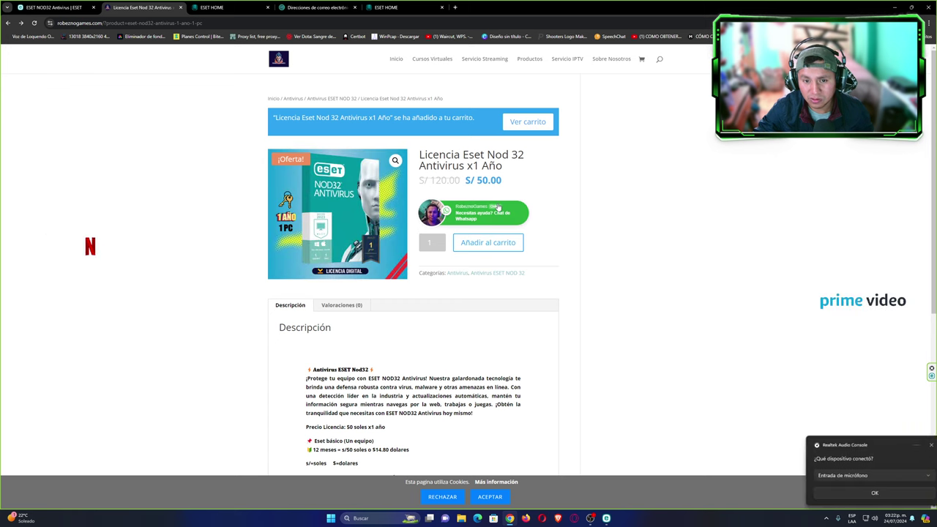
left_click(858, 495)
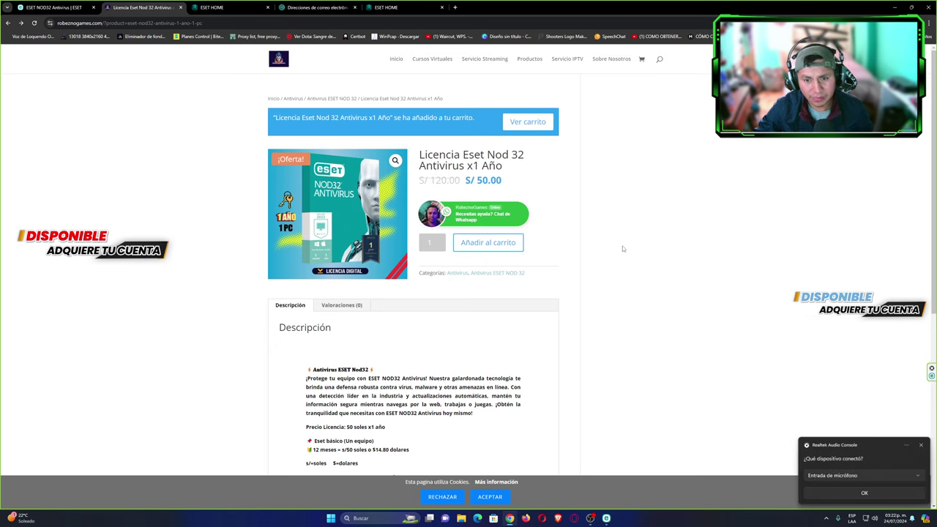
left_click(862, 493)
left_click(861, 493)
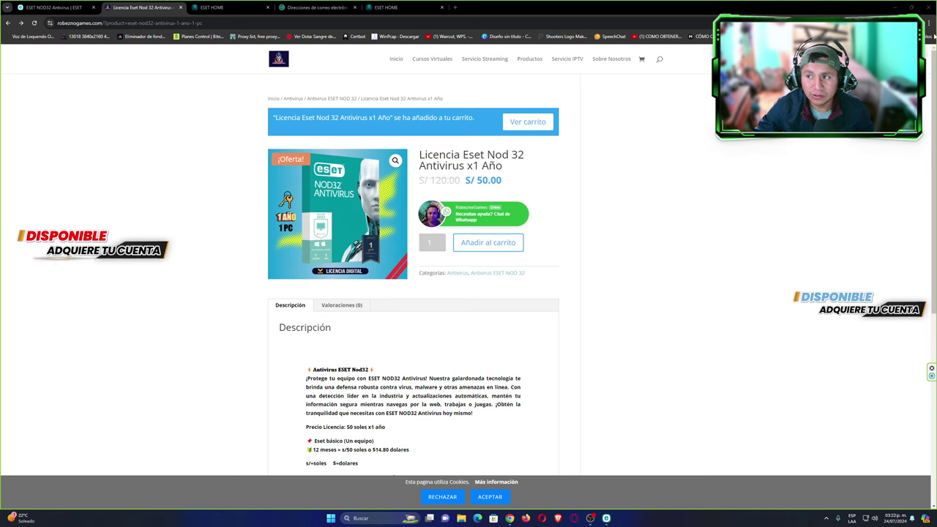
Minimize Chrome and reposition the ESET Smart Security Premium window on the desktop.
left_click(896, 8)
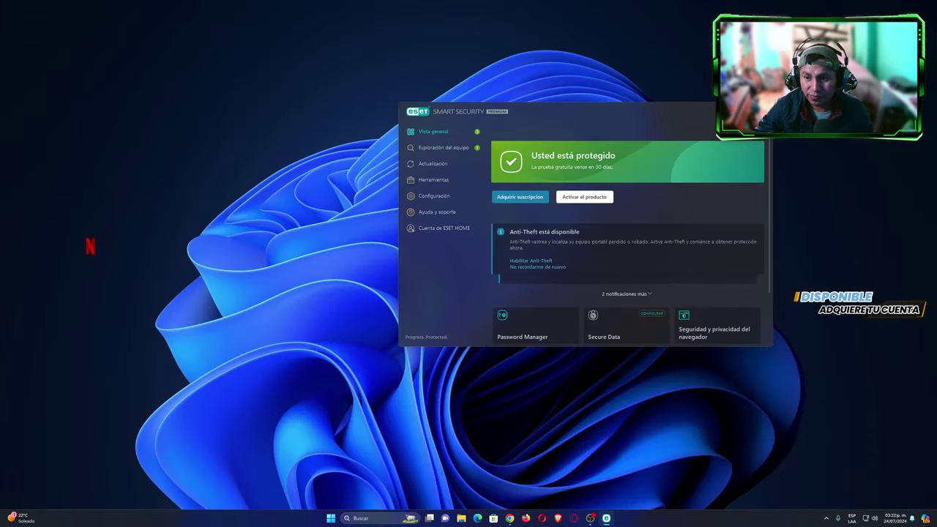
left_click_drag(659, 115, 568, 126)
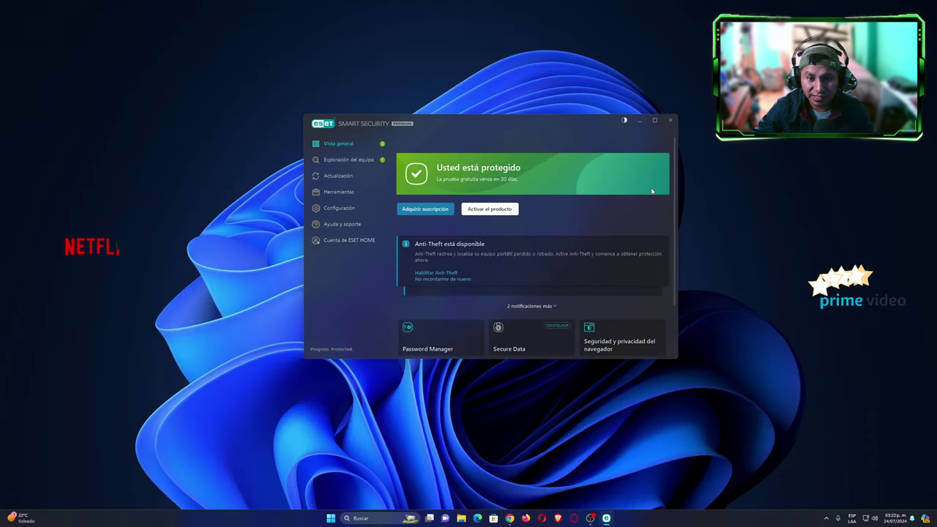
left_click_drag(490, 123, 463, 136)
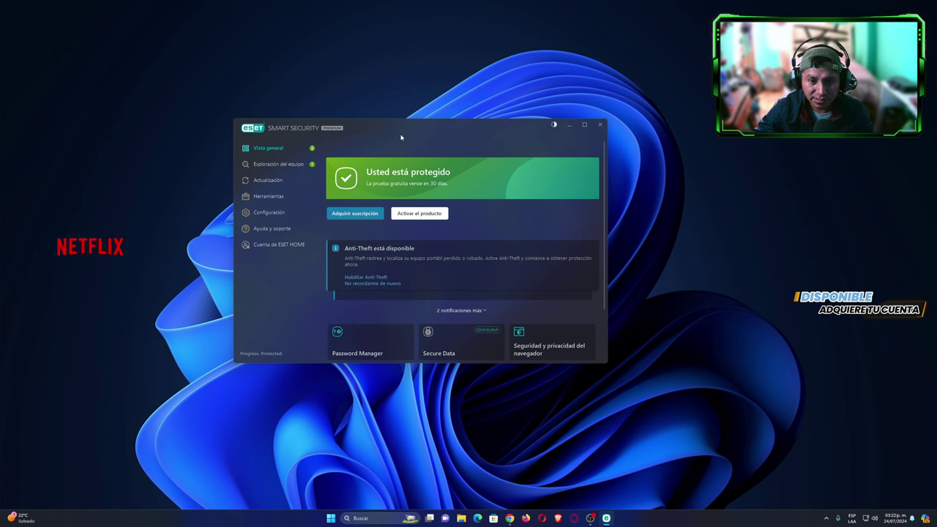
left_click_drag(402, 137, 421, 134)
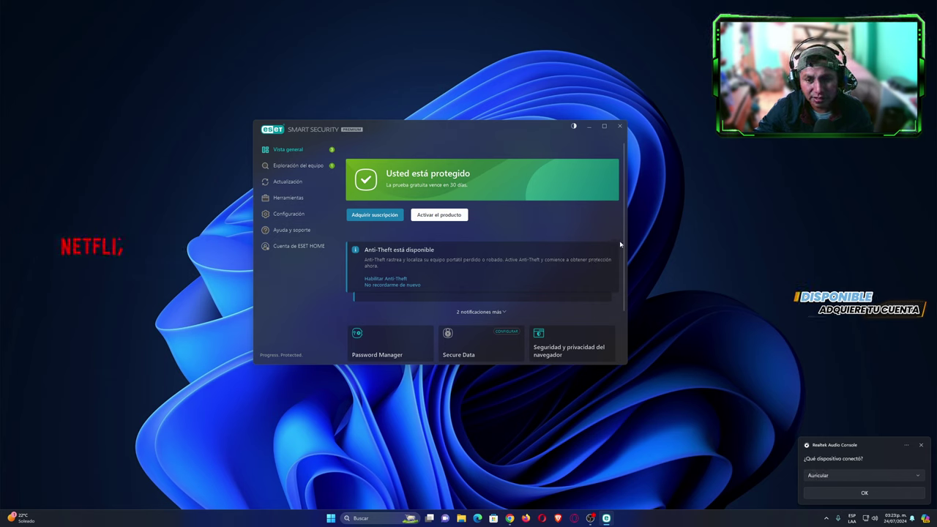
Answer the Realtek prompt with Entrada de micrófono as the connected device, then bring OBS Studio forward.
left_click(864, 475)
left_click(857, 454)
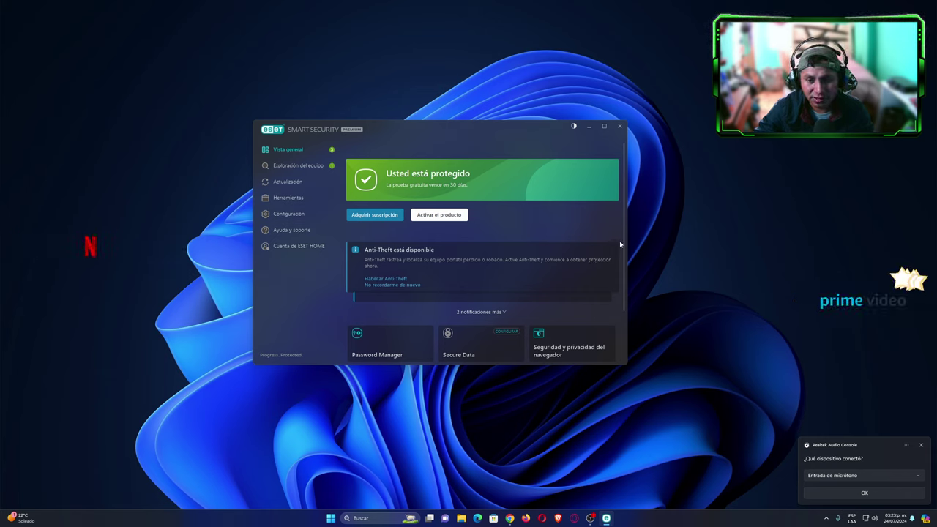
left_click(864, 475)
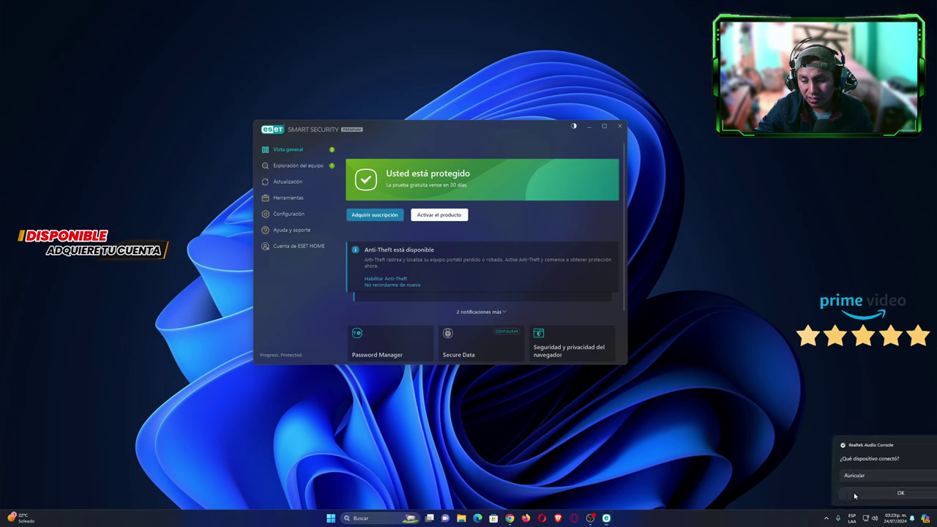
left_click(853, 461)
left_click(853, 492)
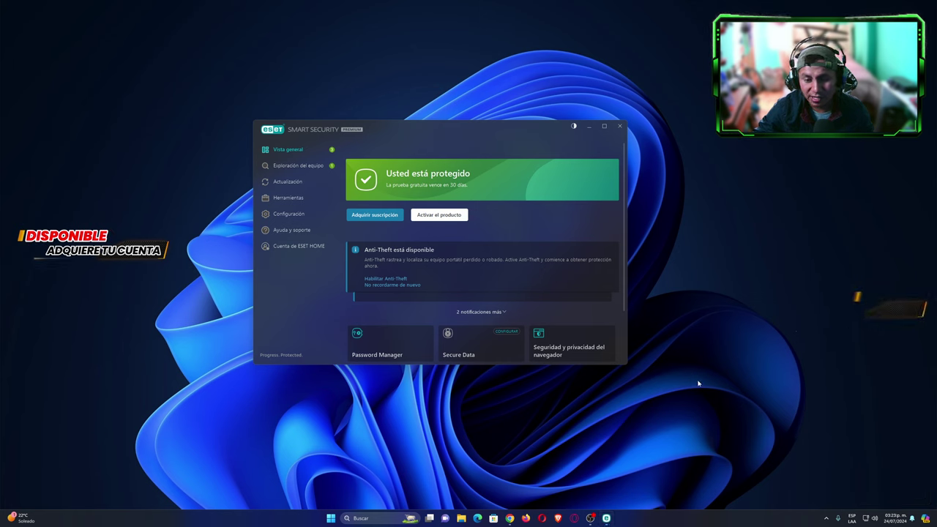
left_click(864, 475)
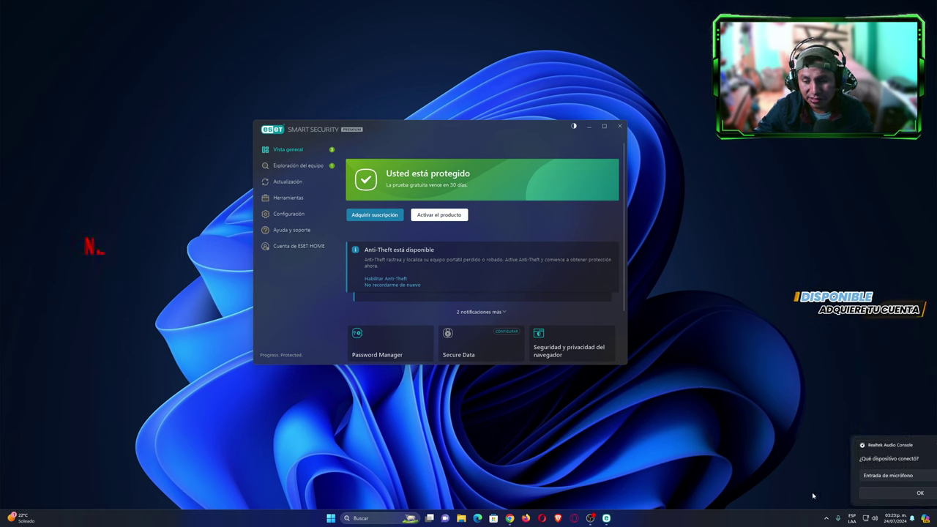
left_click(857, 454)
left_click(832, 495)
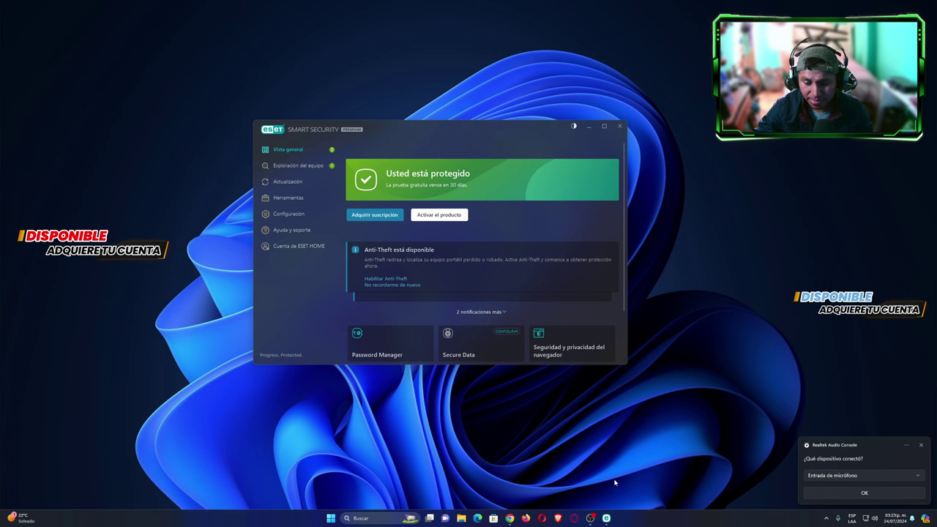
left_click(592, 518)
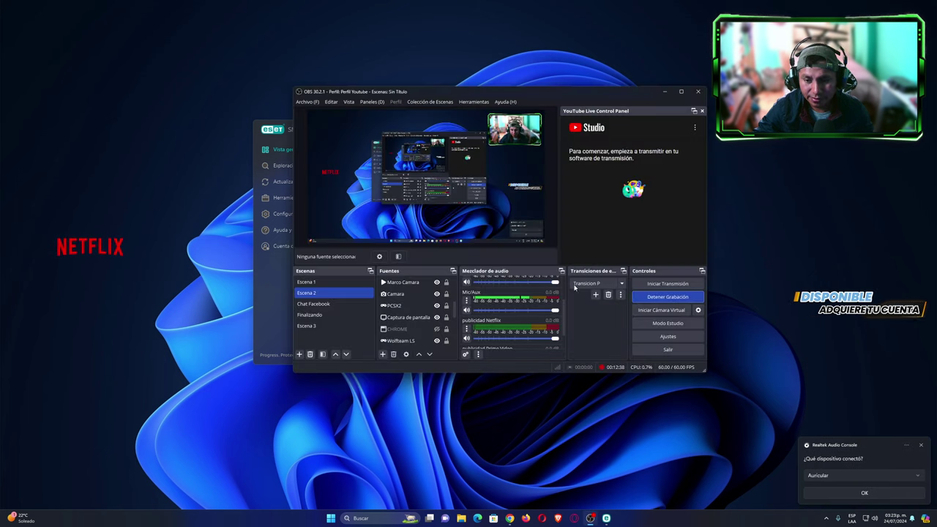